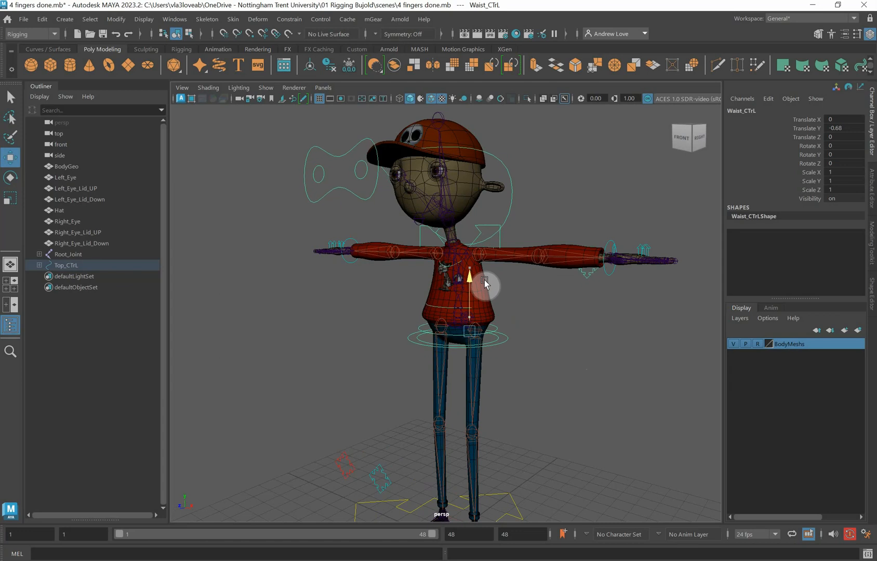
Undo the last move of the waist control and hide the BodyMeshs layer.
key("ctrl+z")
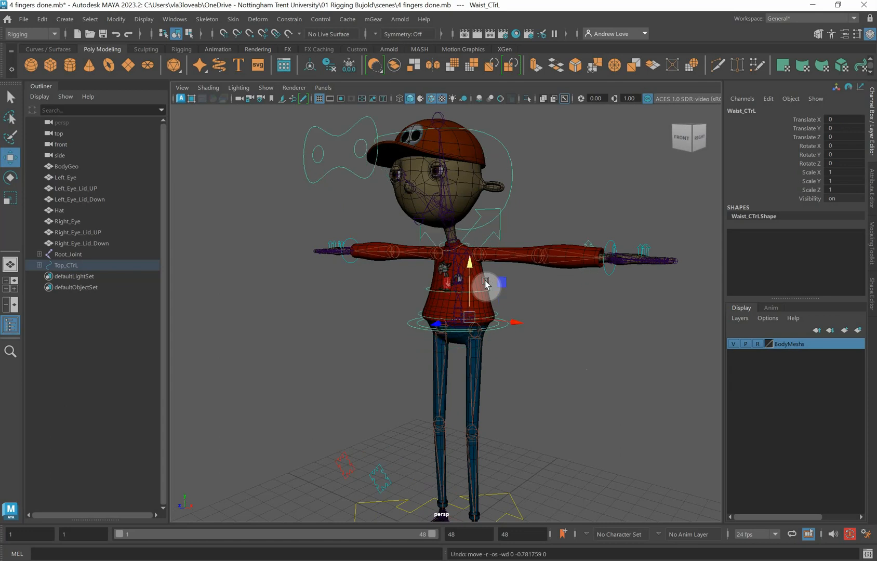
left_click(733, 344)
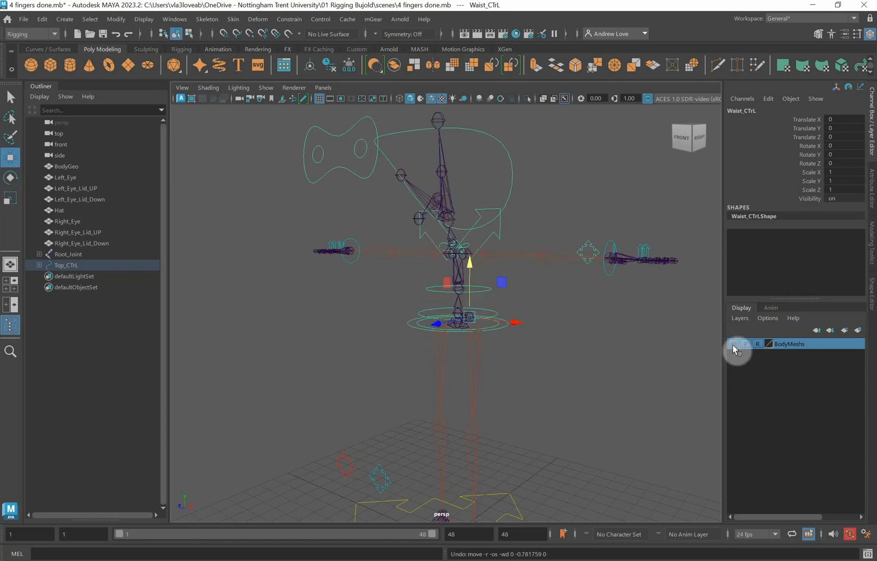
Try rotating Pelvis_CTrL by about 2.2 degrees around Z, undo the rotation and clear the selection.
left_click_drag(458, 335, 324, 328, "alt")
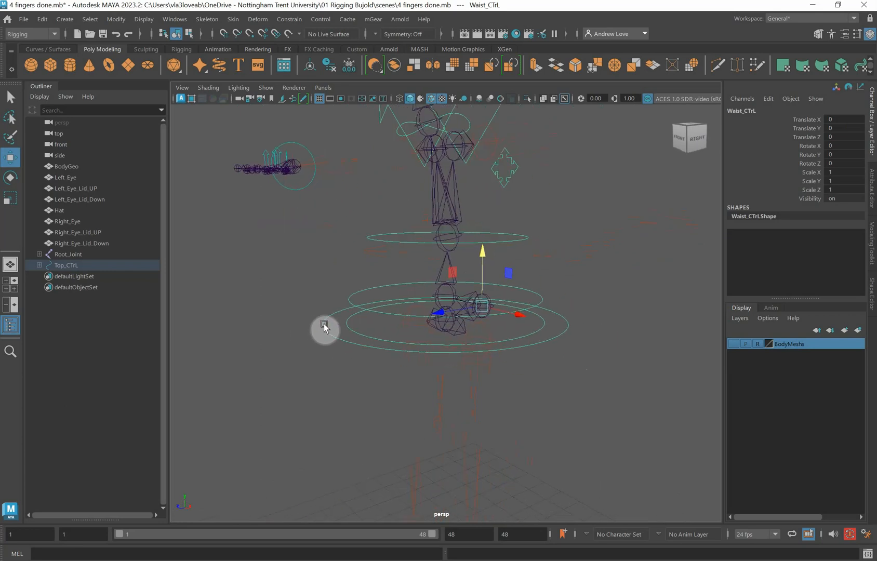
left_click(351, 328)
key("e")
left_click_drag(408, 318, 479, 318)
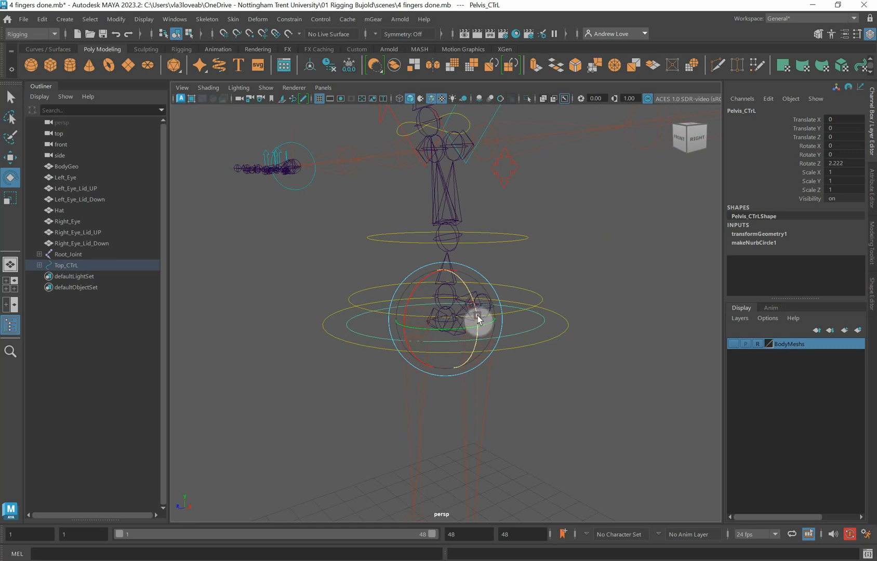
key("ctrl+z")
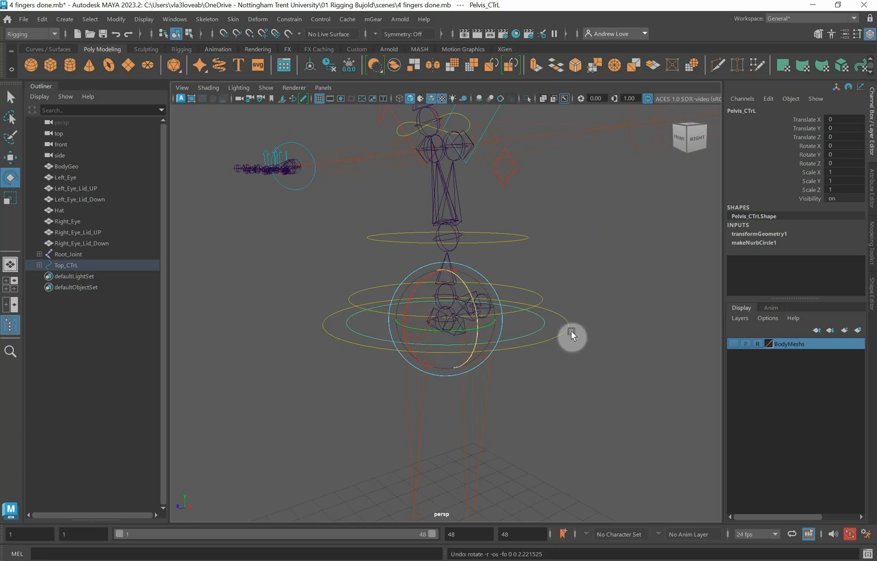
left_click(585, 319)
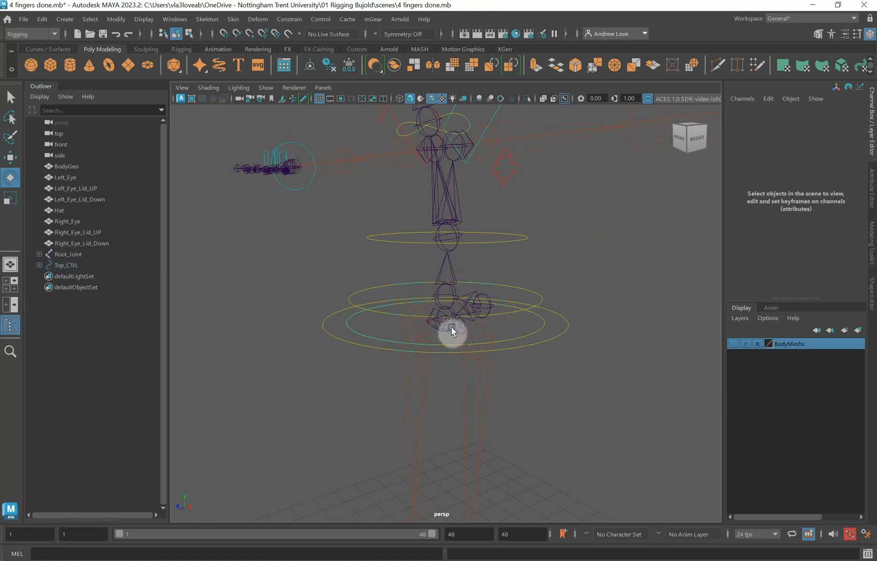
Try rotating Left_Shoulder_CTrL and Right_Shoulder_CTrL around Z, undoing each rotation, and clear the selection.
left_click_drag(455, 334, 321, 320, "alt")
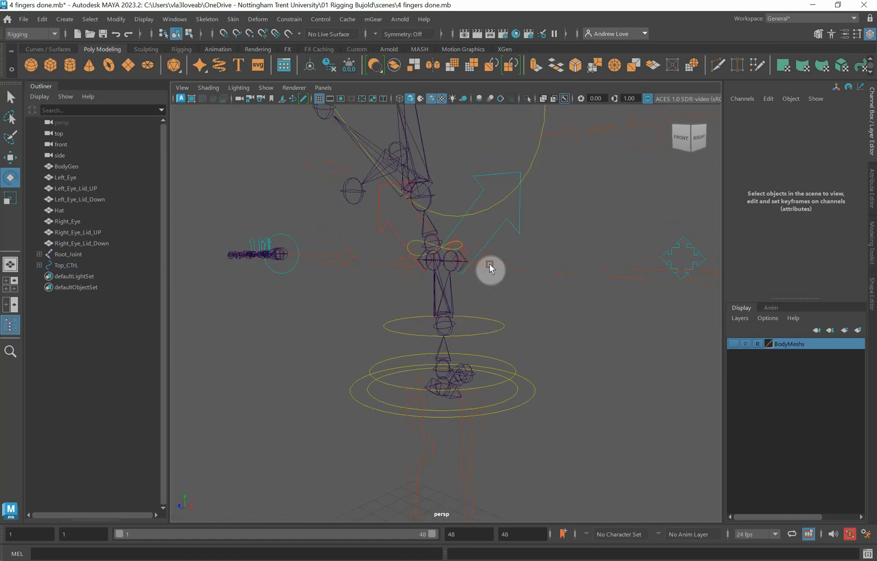
left_click(491, 239)
left_click_drag(487, 244, 485, 244)
key("ctrl+z")
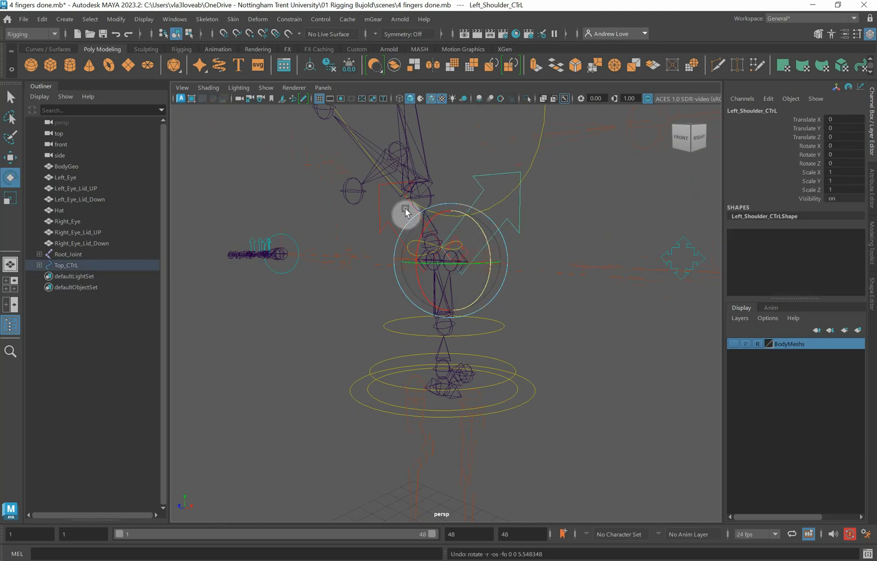
left_click(392, 233)
left_click_drag(455, 236, 463, 241)
key("ctrl+z")
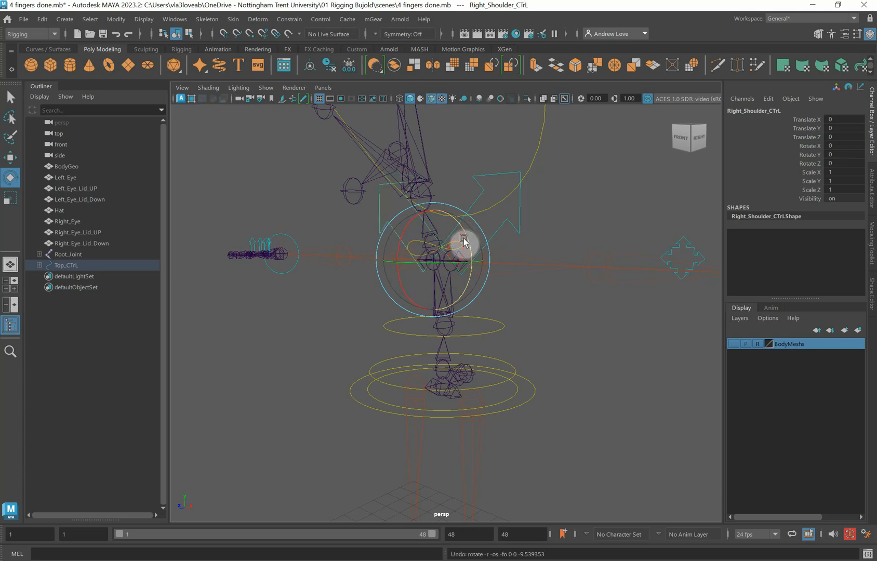
left_click(516, 322)
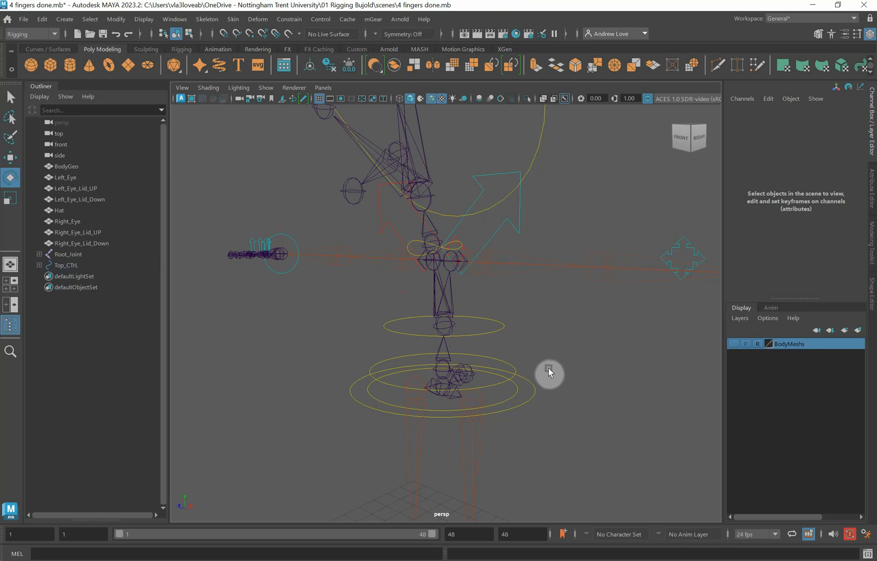
Examine the waist, pelvis and spine controls and the joints inside them from several angles and distances.
middle_click_drag(550, 372, 557, 320, "alt")
scroll(558, 323, "down", 1)
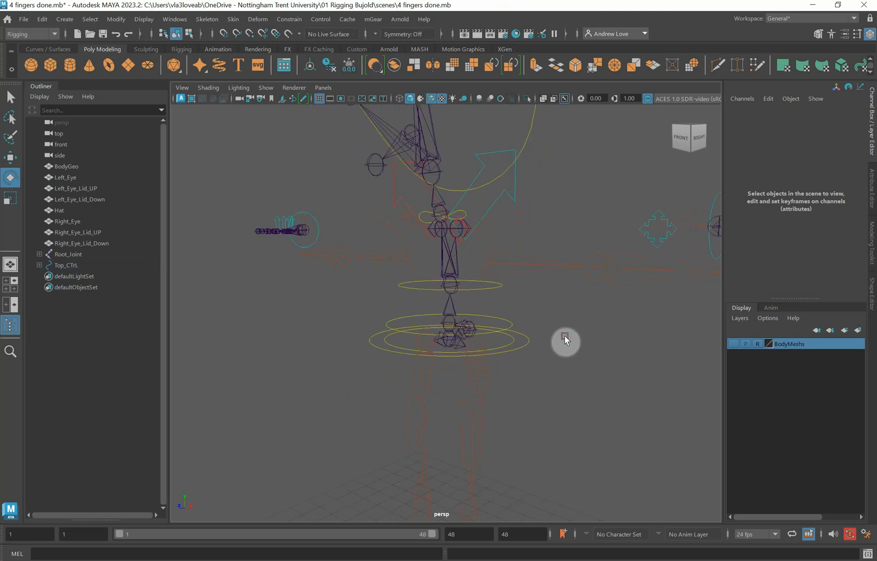
left_click_drag(565, 335, 652, 306, "alt")
middle_click_drag(547, 352, 557, 314, "alt")
scroll(554, 325, "up", 2)
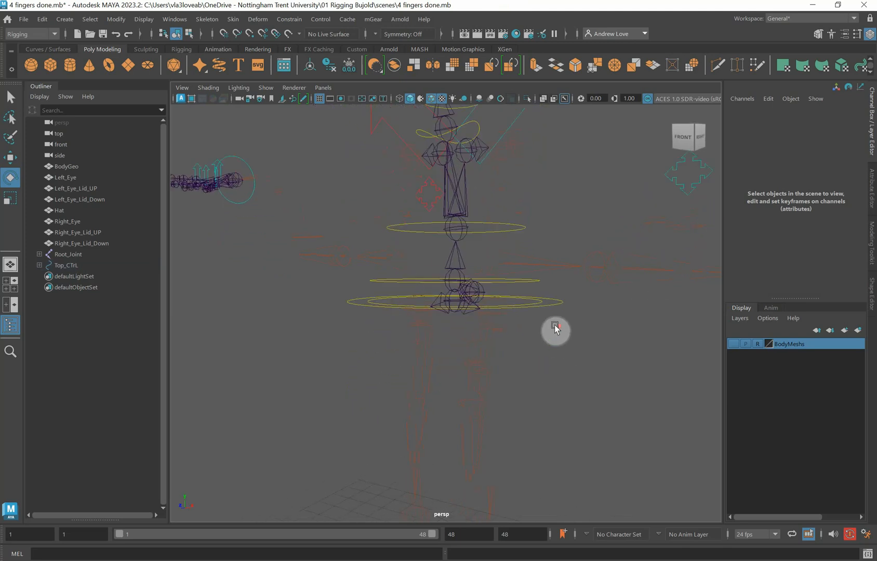
left_click_drag(568, 326, 583, 349, "alt")
middle_click_drag(605, 335, 573, 344, "alt")
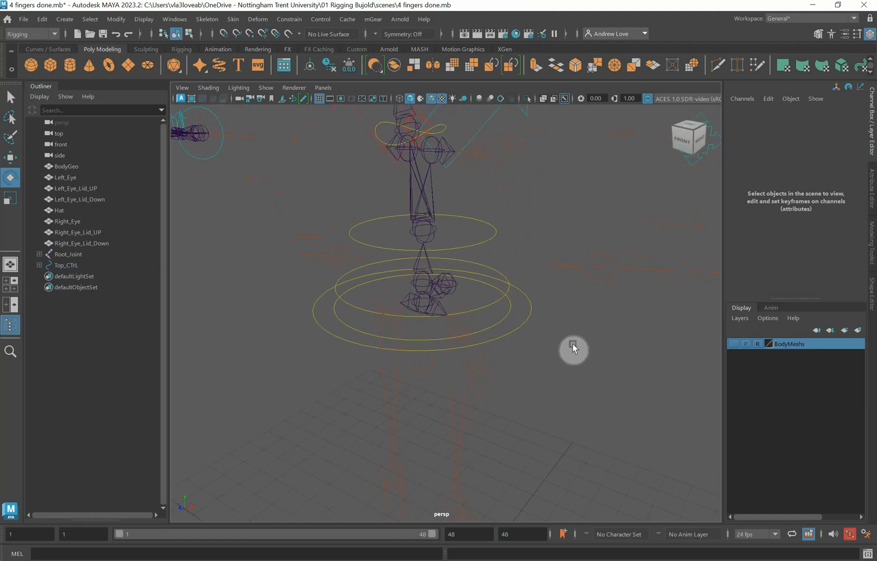
scroll(576, 343, "up", 2)
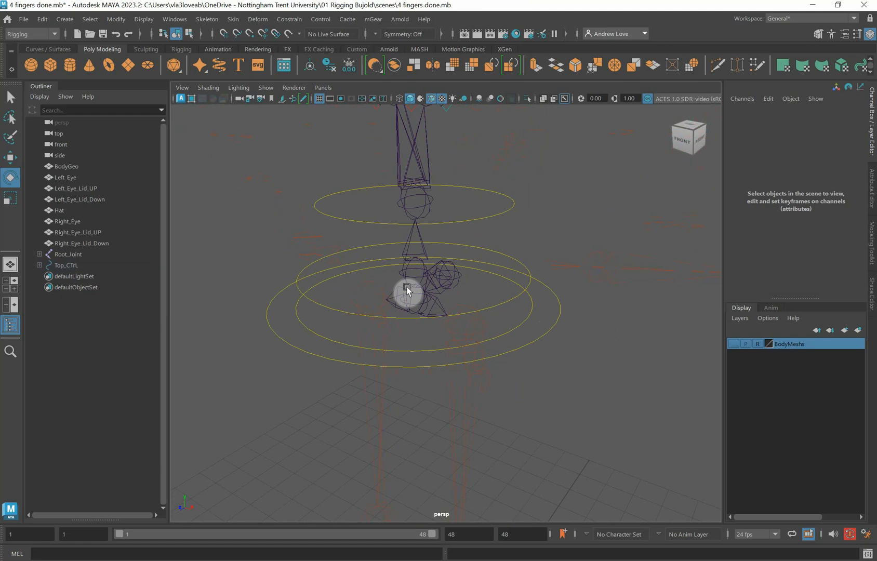
Select Waist_CTrL and expand the Top_CTrL hierarchy through the spine, neck and head controls down to the individual eye controls.
left_click(556, 331)
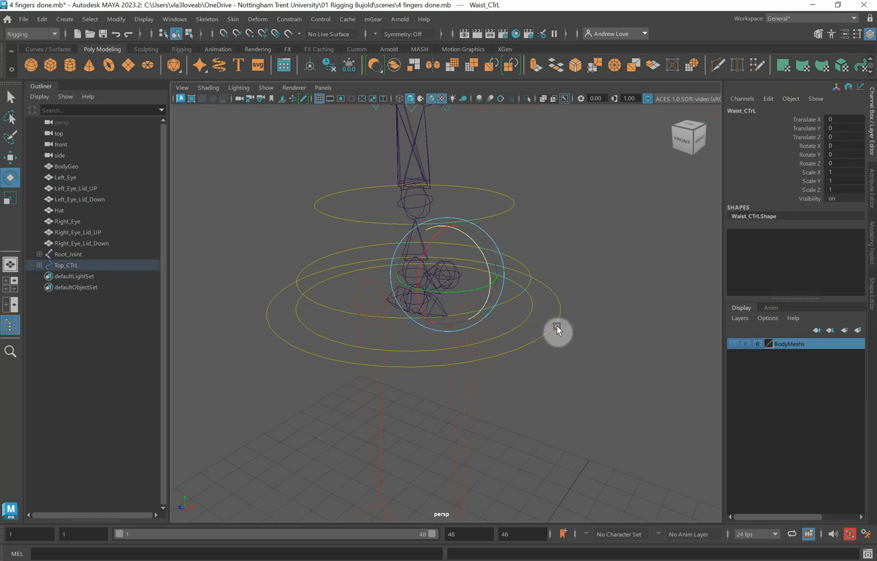
left_click(39, 265)
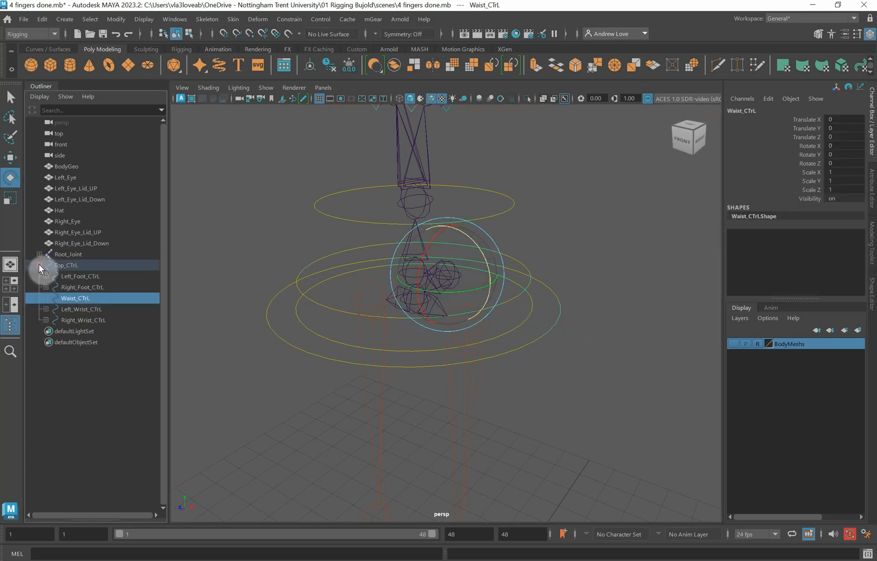
left_click(47, 298)
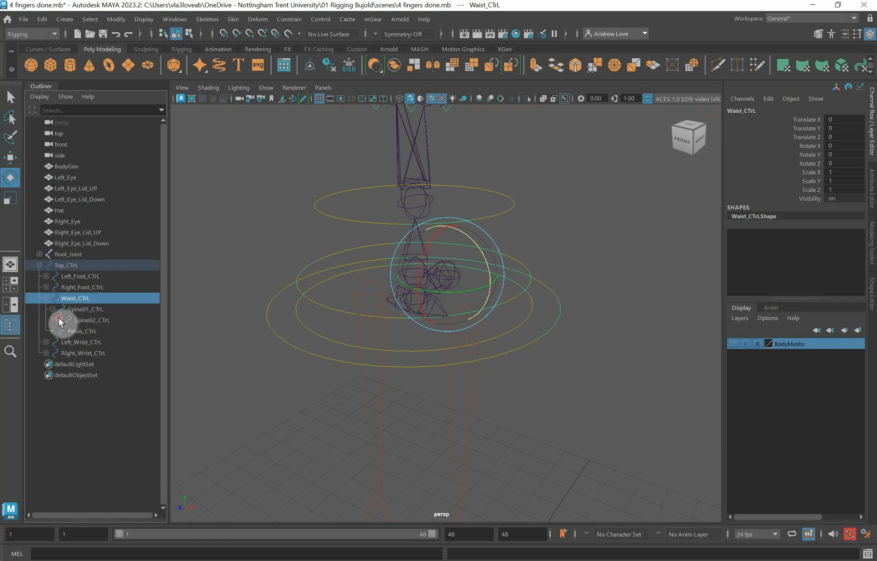
left_click(59, 319)
left_click(66, 353)
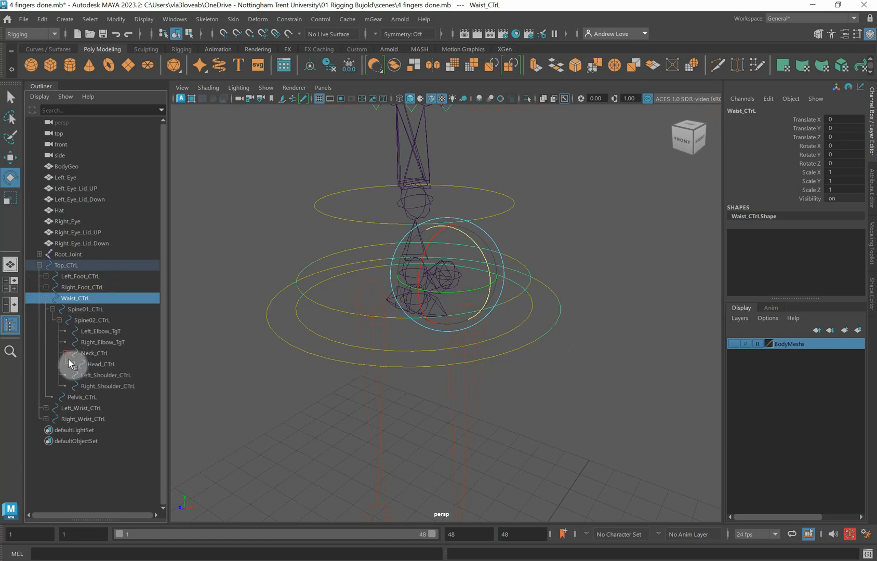
left_click(73, 363)
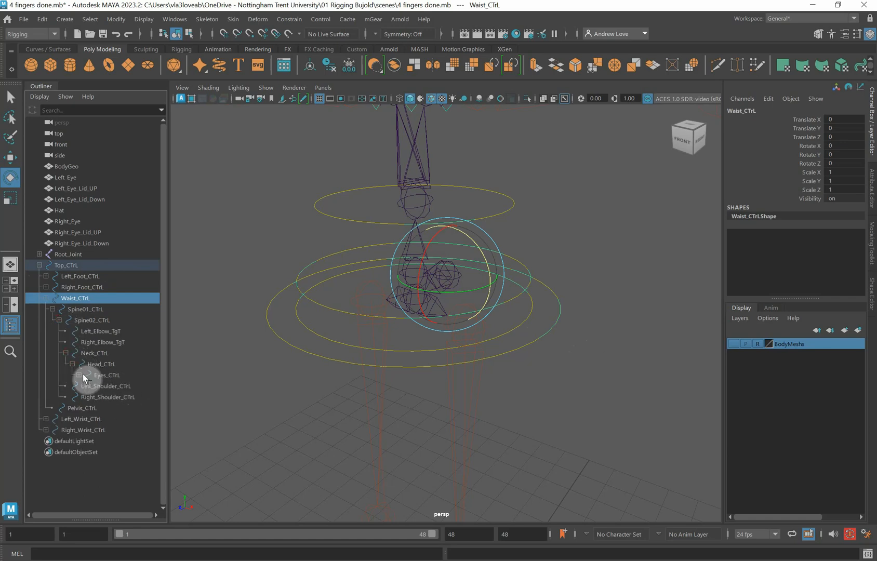
left_click(78, 376)
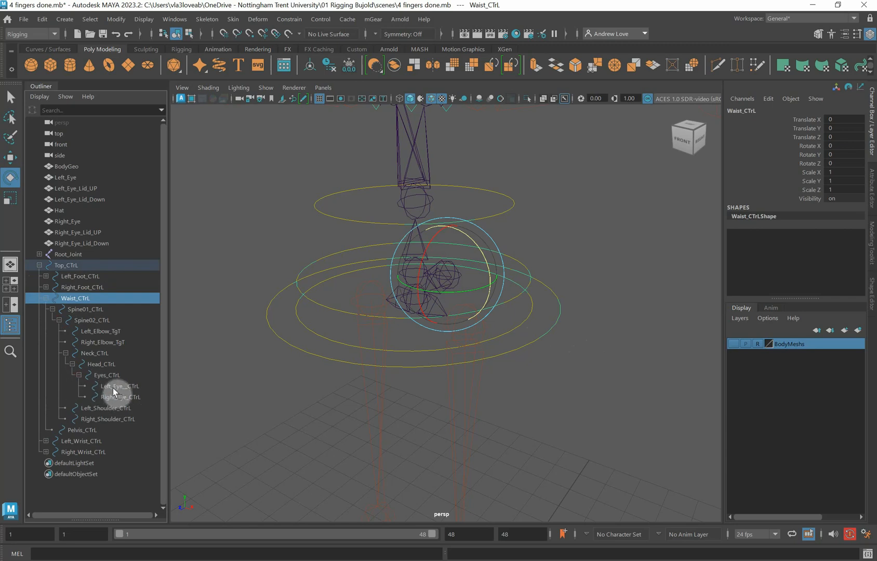
Inspect the torso controls by selecting Pelvis_CTrL, Waist_CTrL and Spine01_CTrL in turn, and clear the selection.
scroll(290, 215, "down", 5)
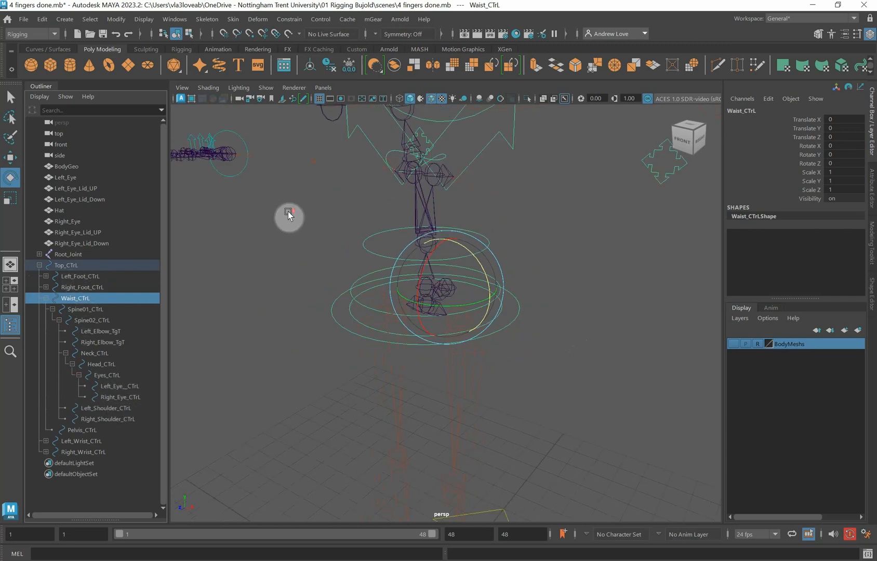
left_click_drag(278, 238, 346, 284, "alt")
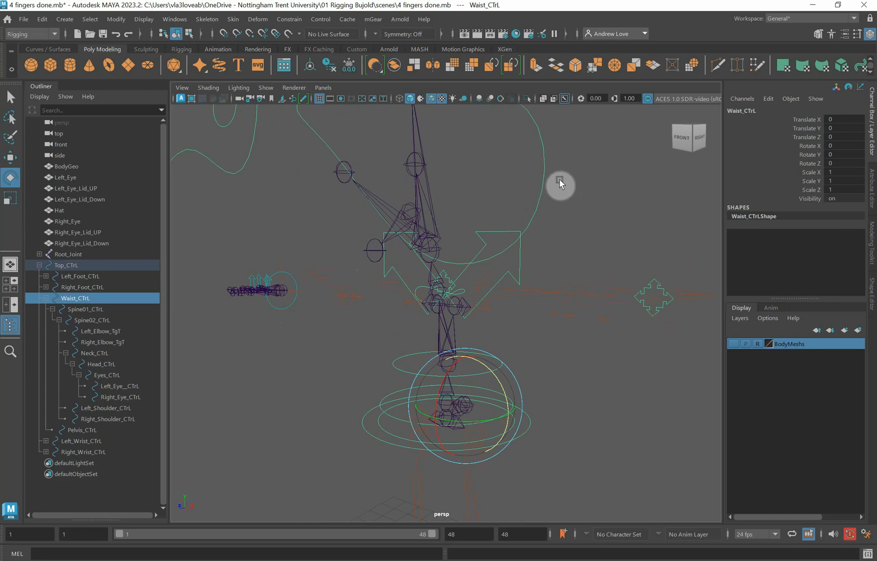
middle_click_drag(320, 375, 310, 334, "alt")
left_click(321, 338)
scroll(308, 354, "up", 3)
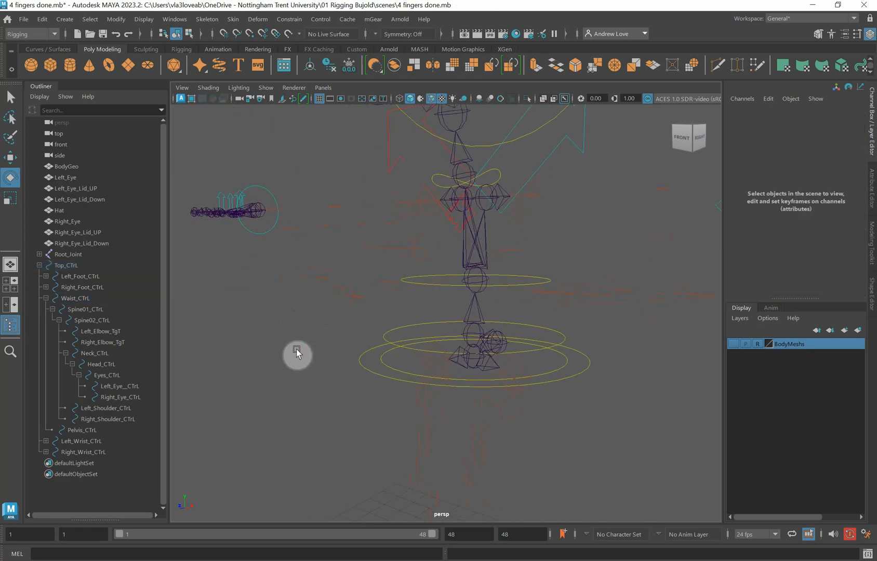
scroll(292, 353, "up", 3)
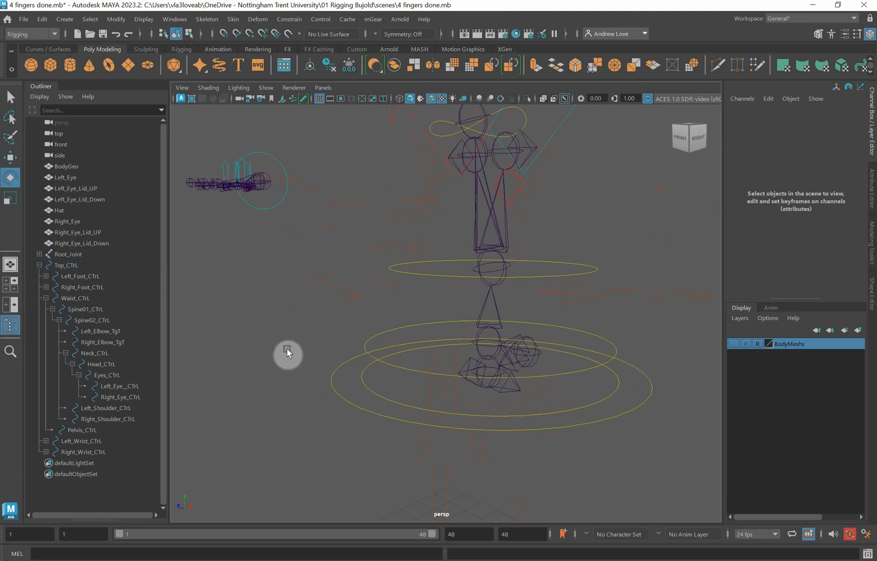
left_click(610, 376)
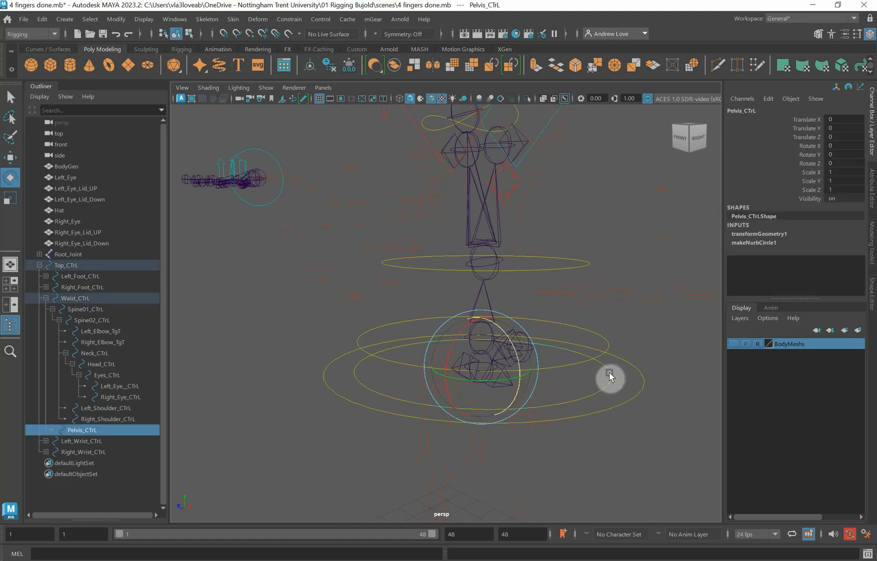
left_click(640, 370)
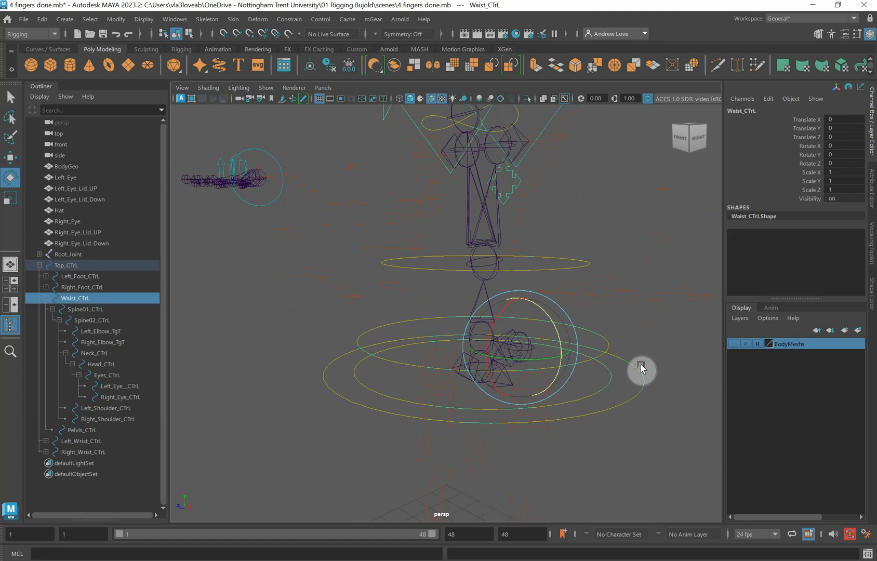
left_click(599, 335)
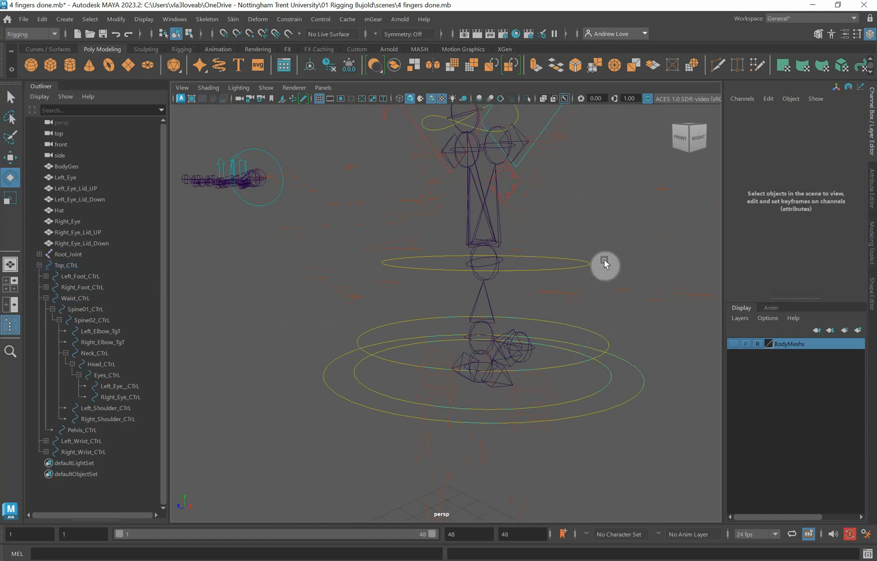
left_click(584, 330)
left_click(572, 260)
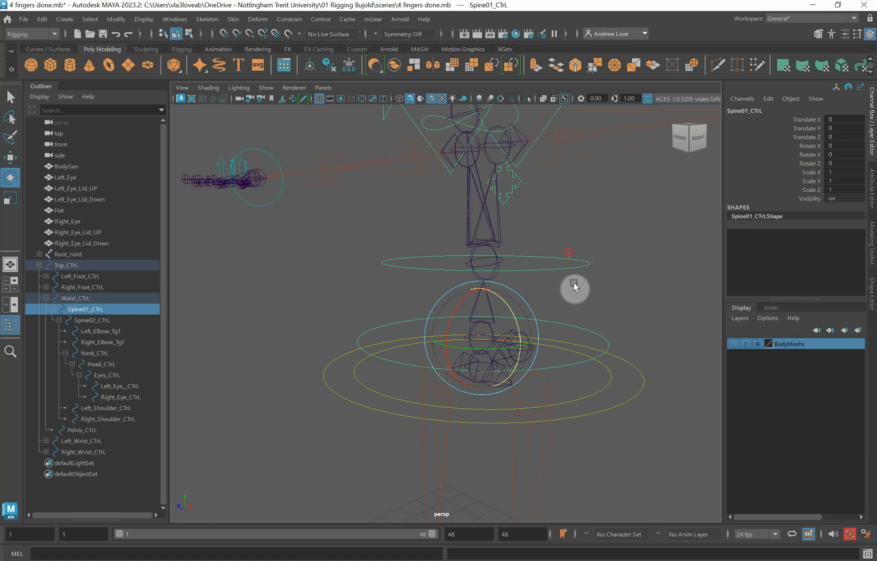
left_click(646, 270)
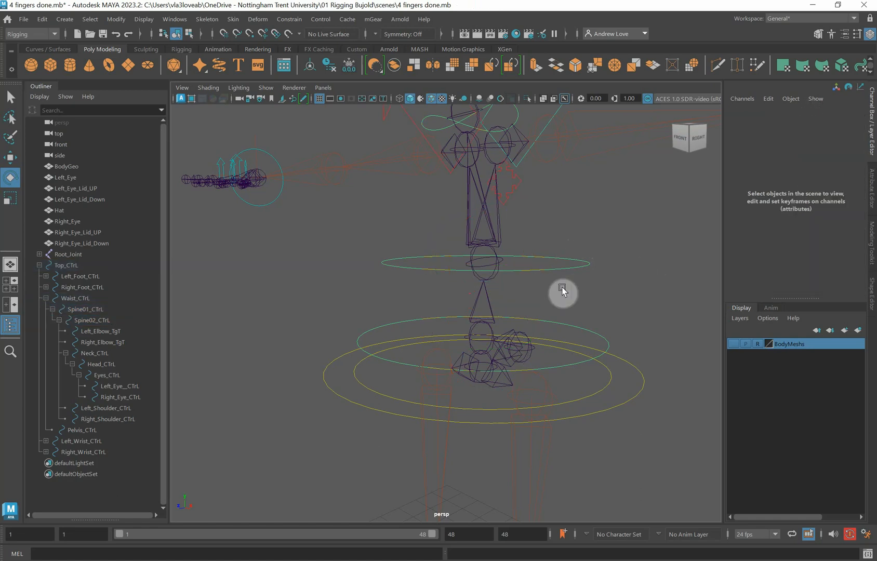
Try selecting Pelvis_Joint and Pelvis_CTrL separately and together with the Select tool, and clear the selection.
left_click(478, 380)
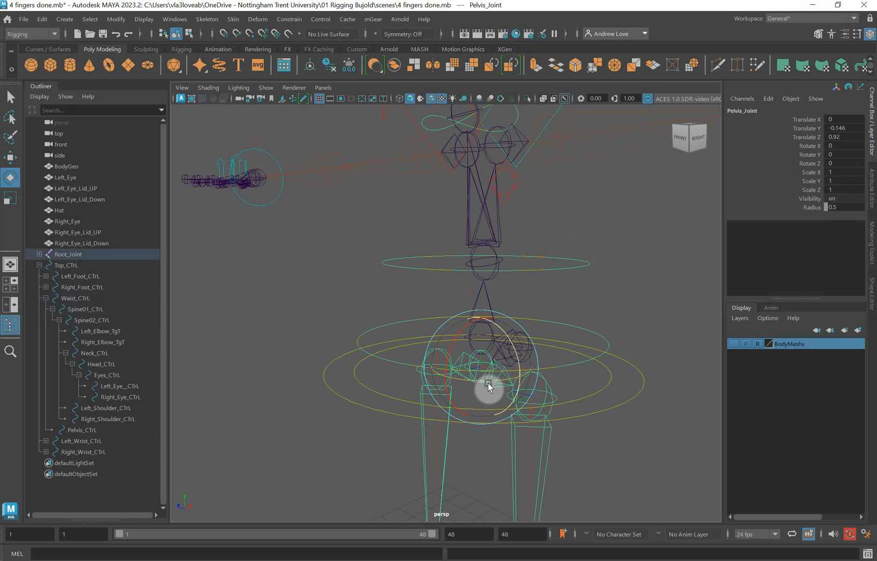
left_click(596, 397)
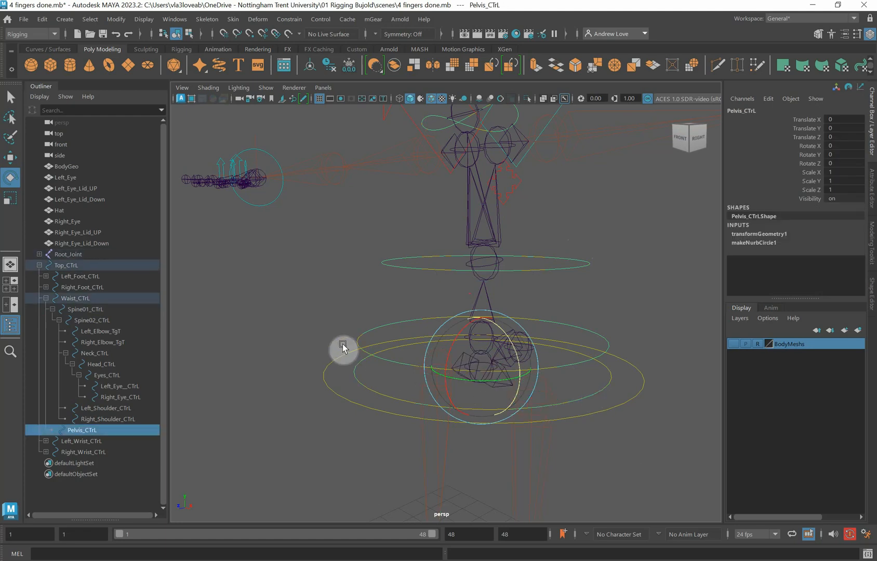
key("q")
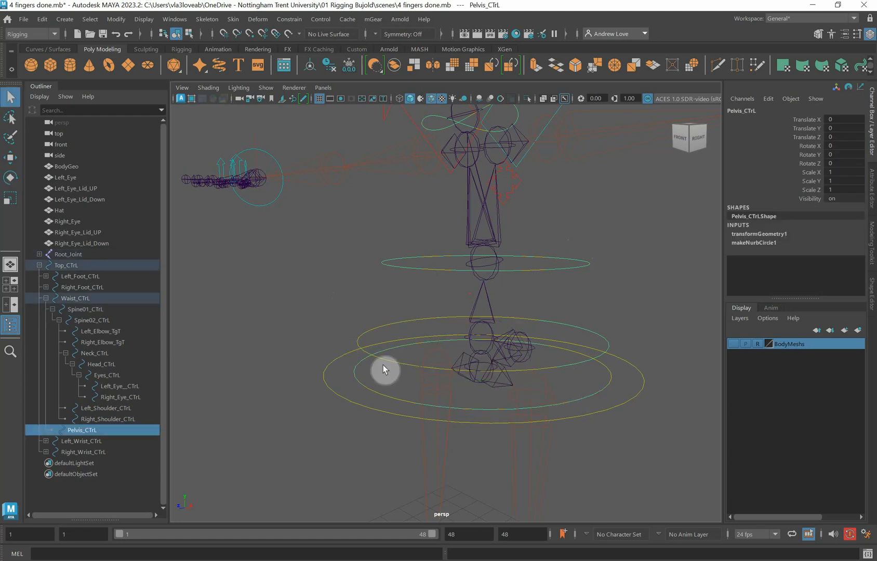
left_click(478, 380)
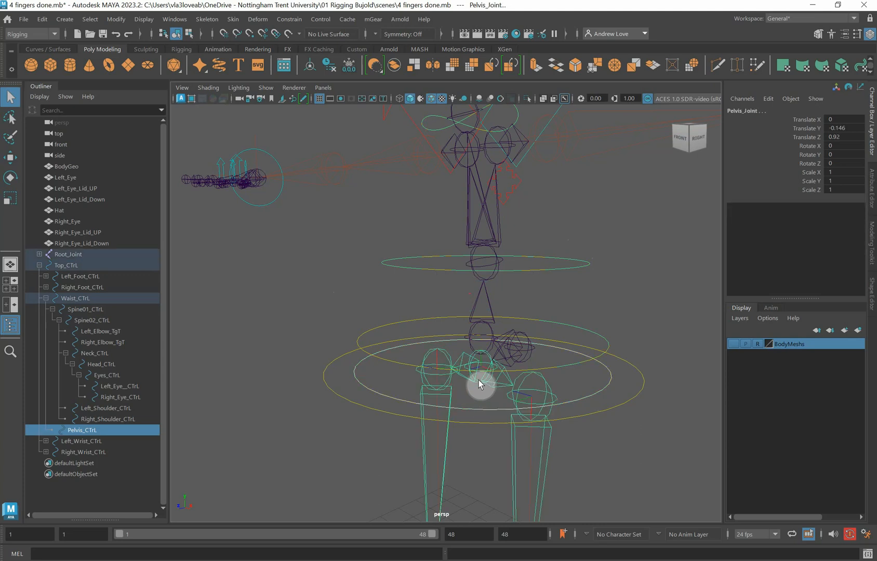
left_click(604, 394)
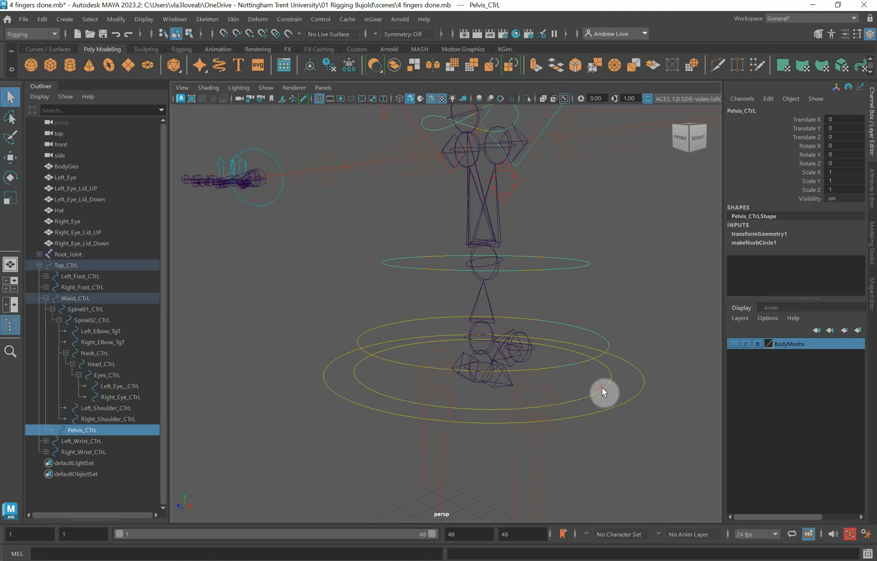
left_click(630, 454)
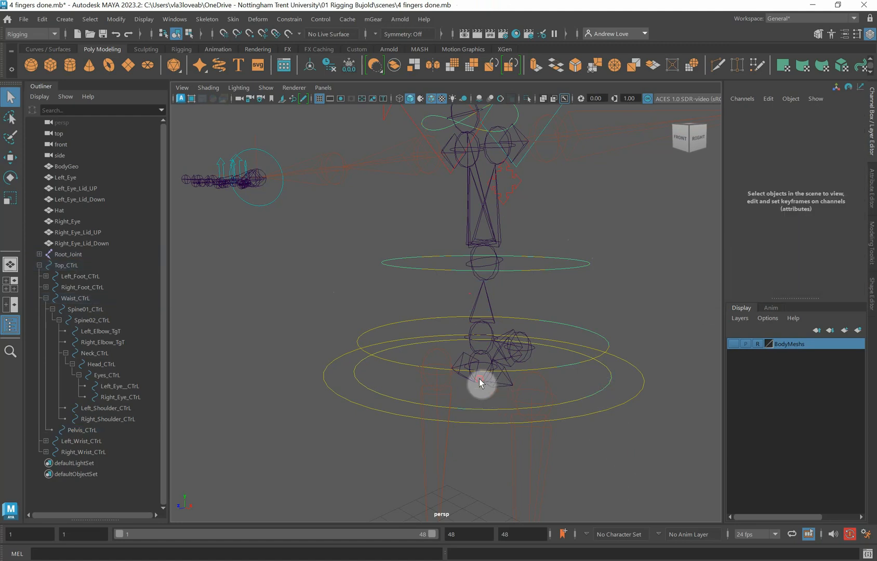
Orient-constrain Pelvis_Joint to Pelvis_CTrL with Maintain offset on, all axes and a weight of 1.
left_click(479, 382)
left_click(662, 455)
left_click(585, 399)
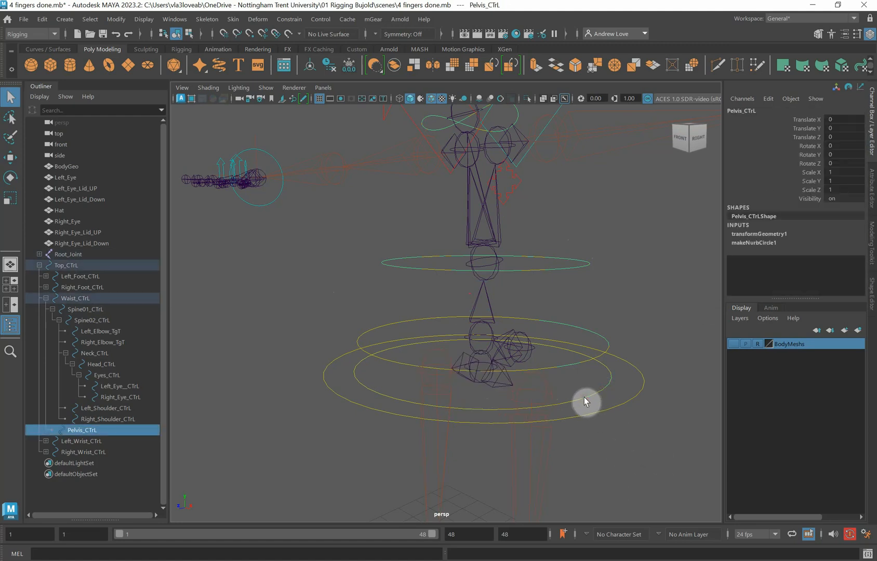
left_click(481, 382, "shift")
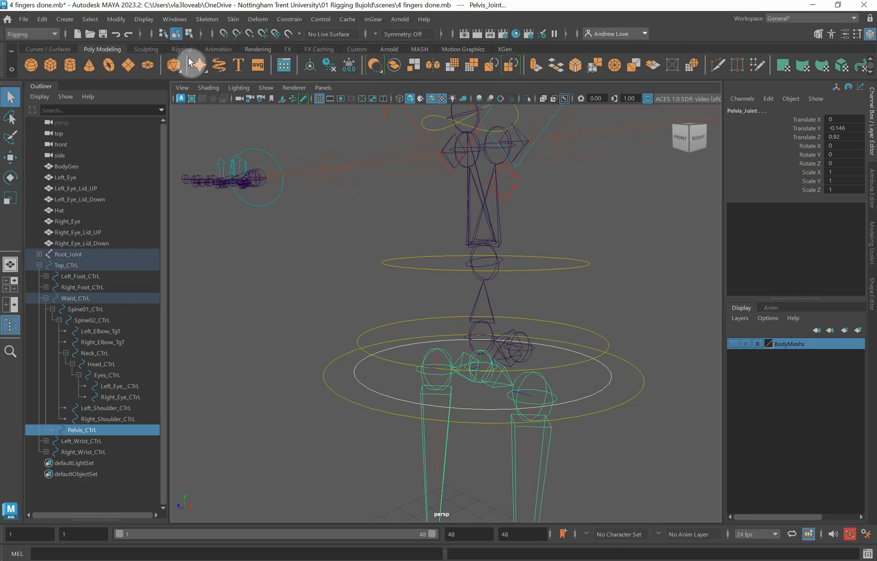
left_click(258, 49)
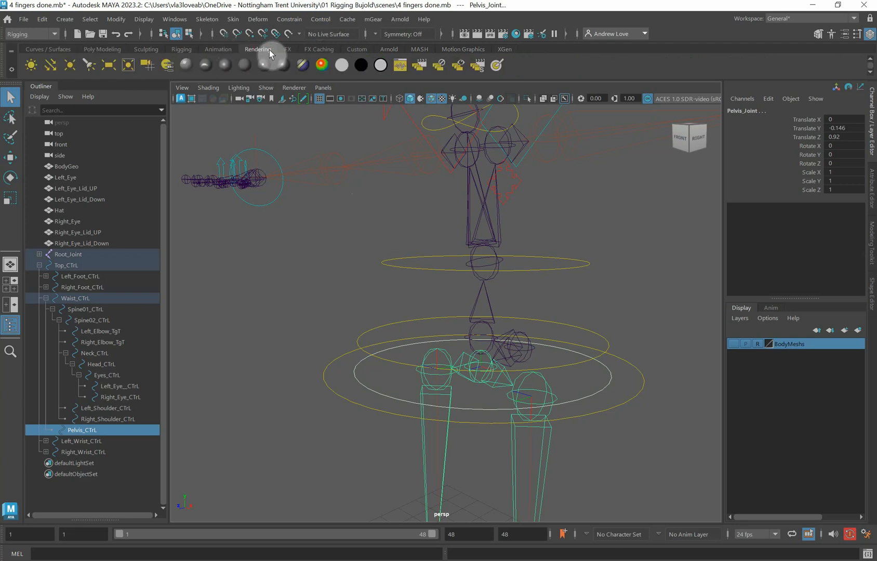
left_click(183, 49)
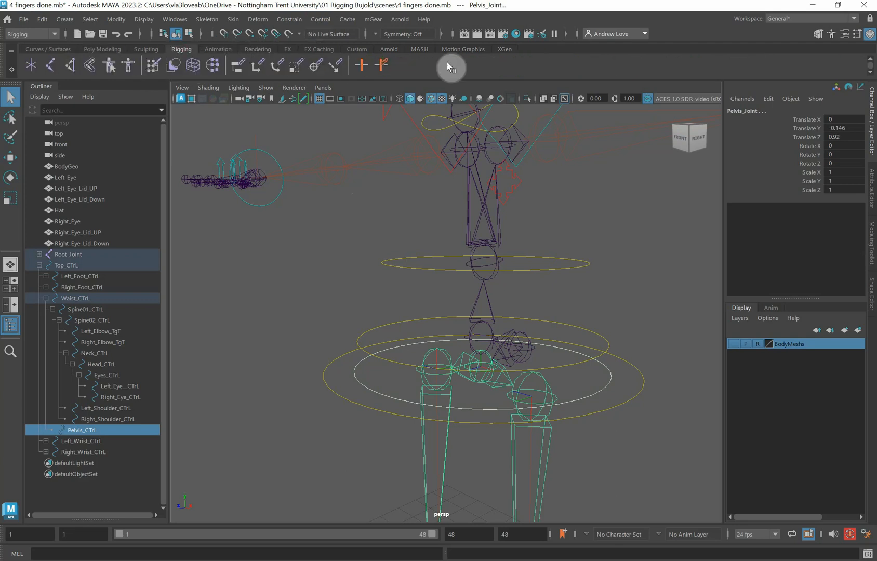
left_click(296, 21)
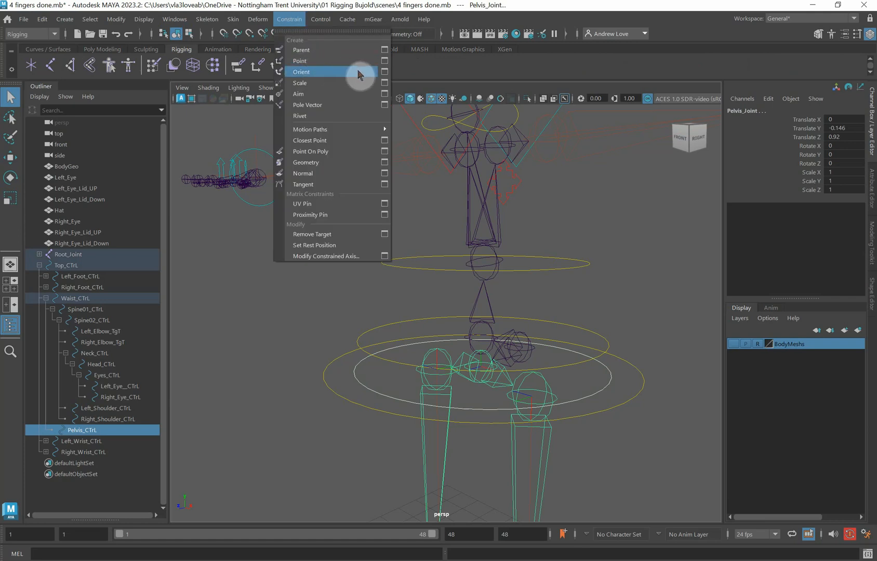
left_click(384, 72)
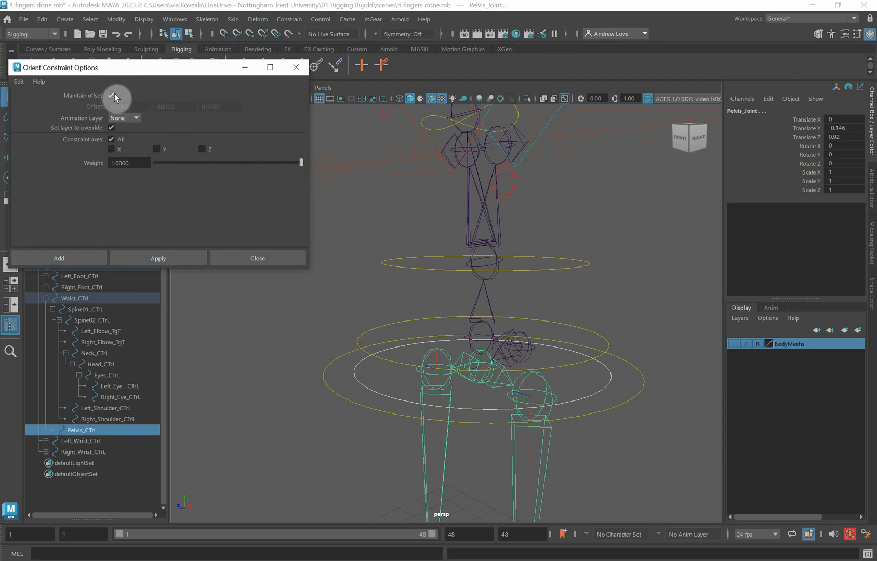
left_click(177, 257)
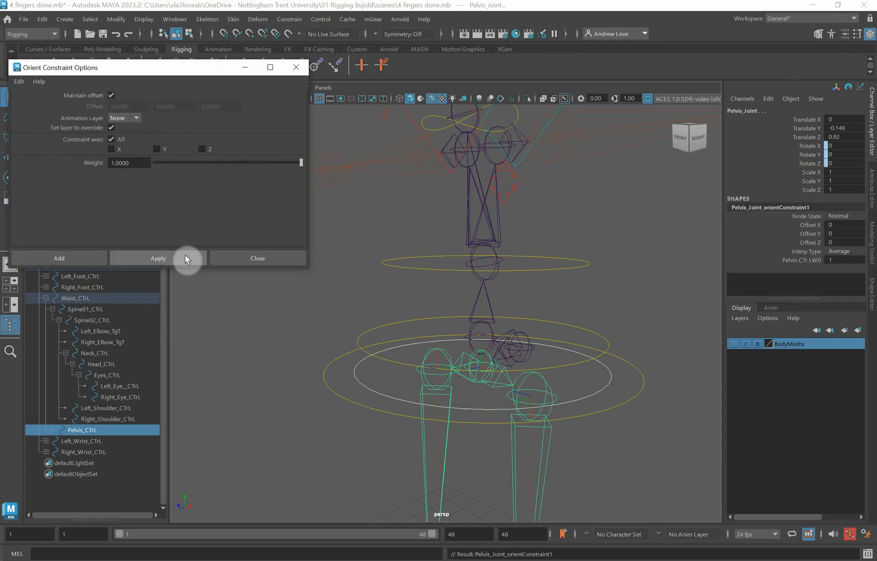
left_click(228, 258)
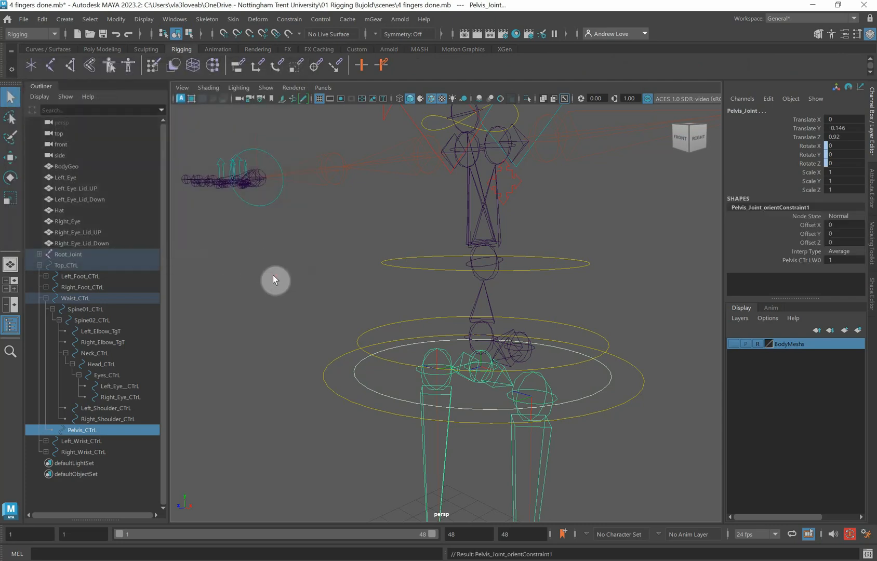
Test the pelvis constraint by rotating Pelvis_CTrL about its Z axis, and undo the rotation.
left_click(551, 390)
left_click(603, 385)
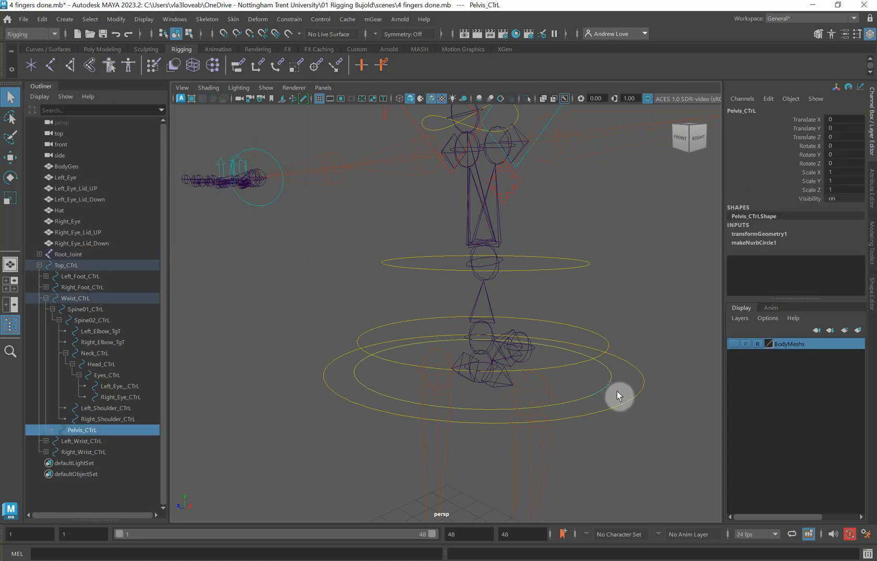
key("e")
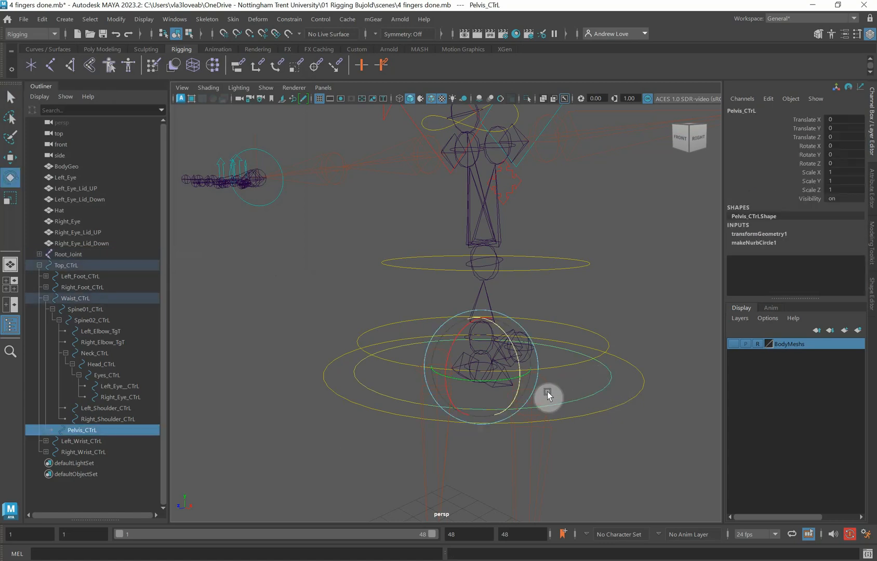
left_click_drag(515, 354, 516, 372)
key("ctrl+z")
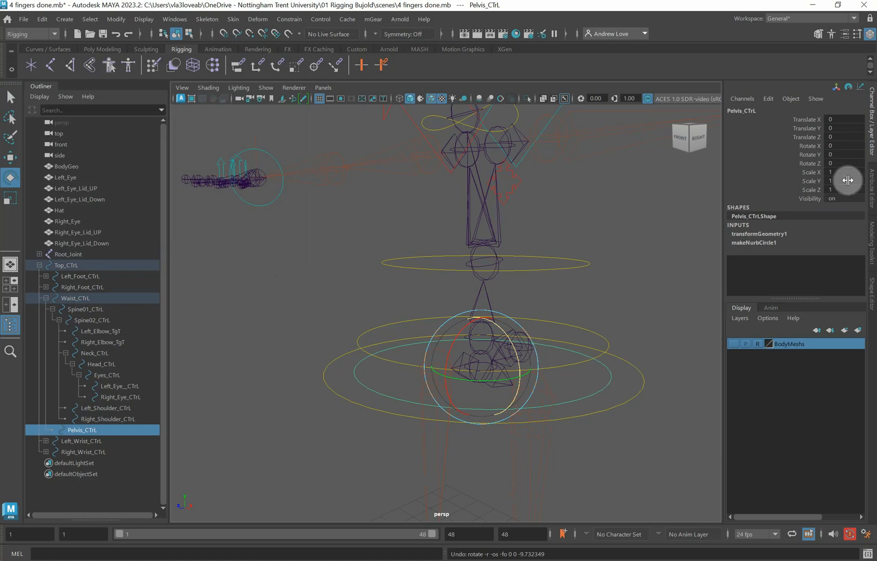
Lock and hide the translate, scale and visibility channels of Pelvis_CTrL, leaving only its rotation, and clear the selection.
left_click(809, 120)
left_click_drag(811, 125, 810, 137)
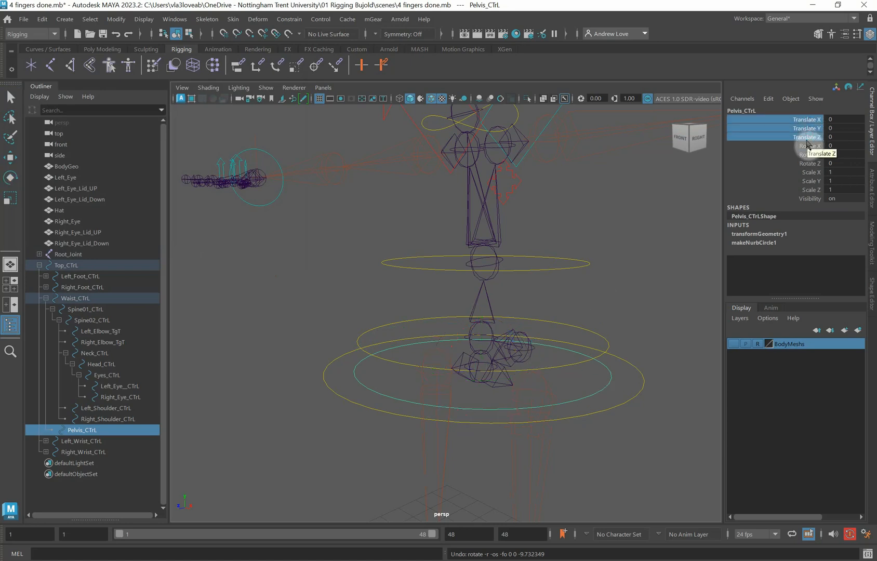
left_click_drag(812, 172, 803, 198, "ctrl")
right_click_drag(791, 190, 817, 450)
key("e")
left_click_drag(661, 355, 641, 367)
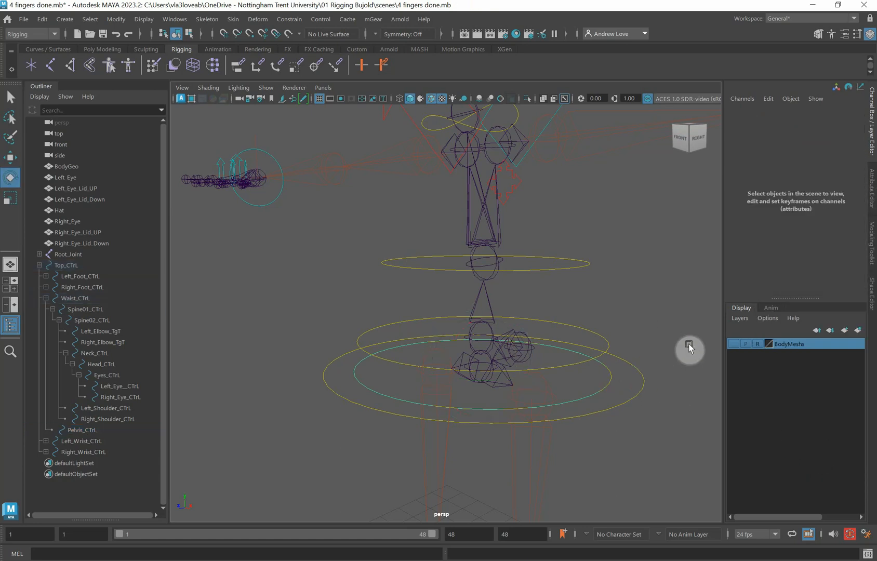
Parent Root_Joint under Waist_CTrL by selecting the joint first and the control second.
left_click(642, 375)
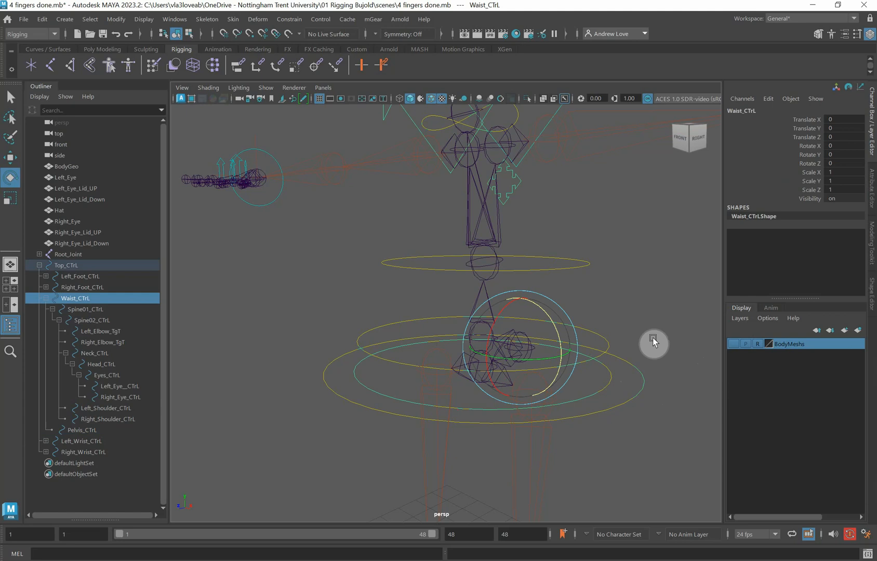
left_click(652, 339)
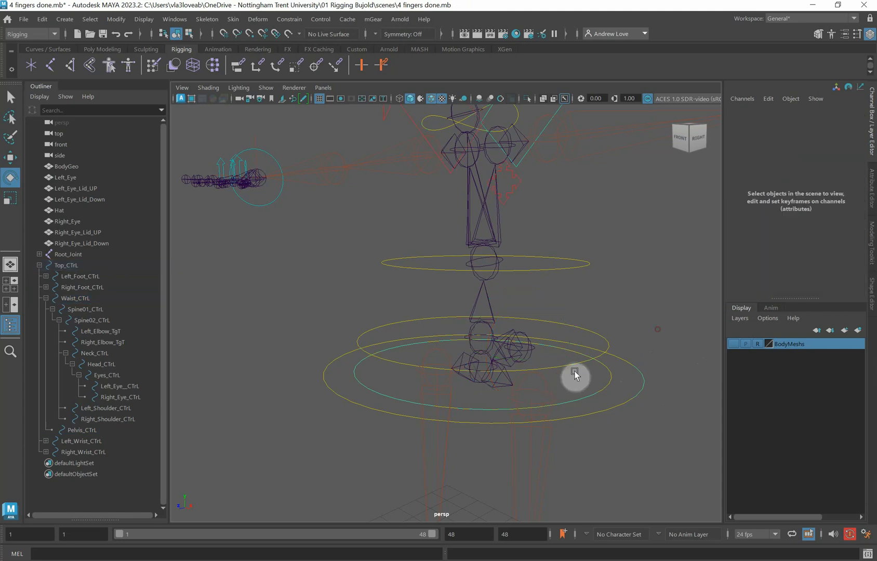
left_click(539, 366)
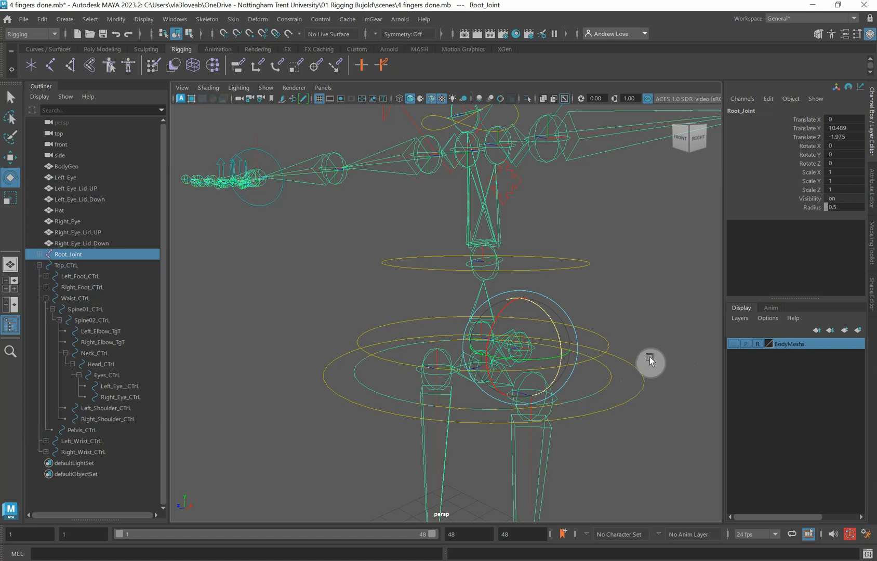
left_click(650, 357)
left_click(531, 360)
left_click_drag(642, 402, 666, 374, "shift")
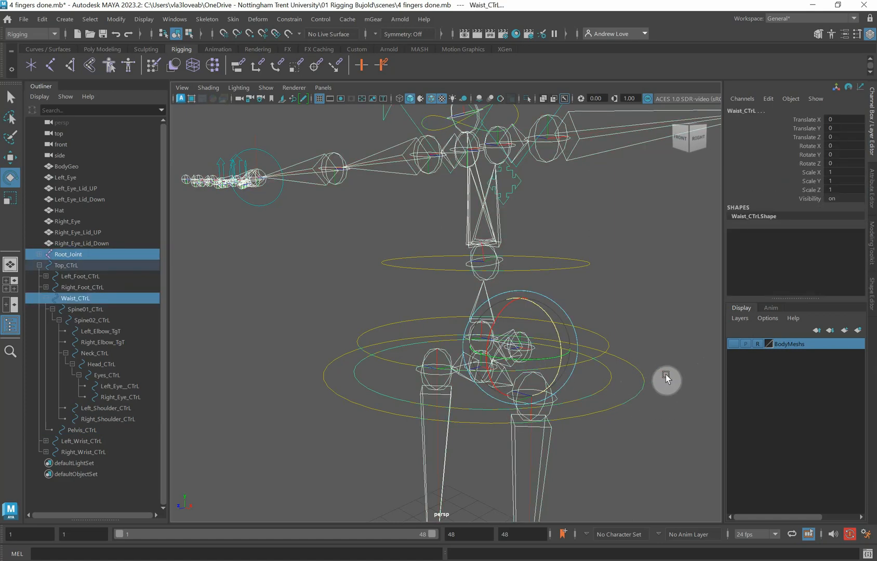
key("p")
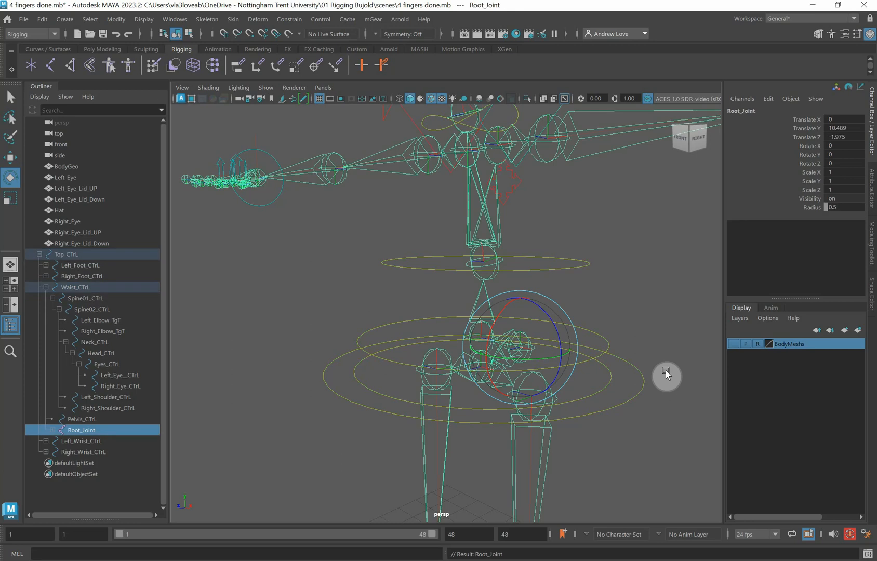
Test the waist control by moving Waist_CTrL down in Y, undo the move and clear the selection.
left_click(583, 312)
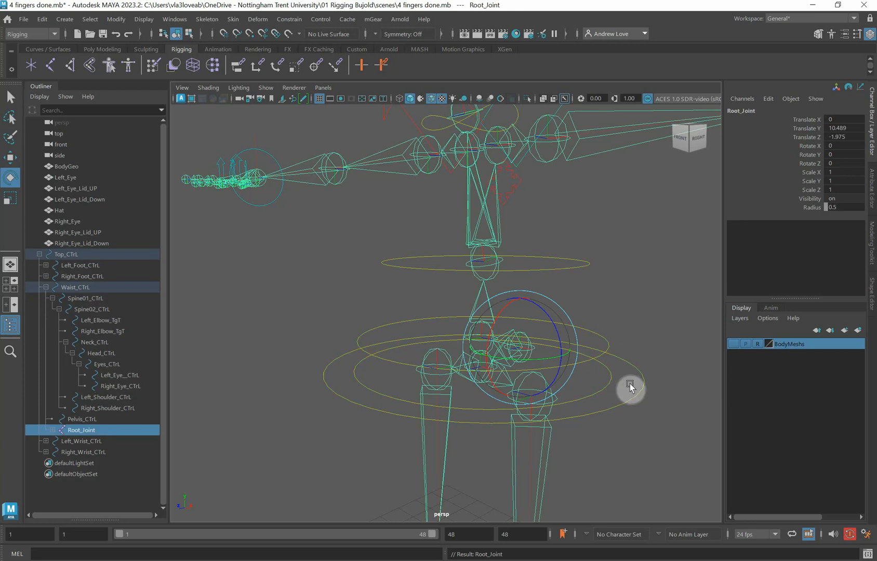
left_click(658, 398)
left_click(569, 364)
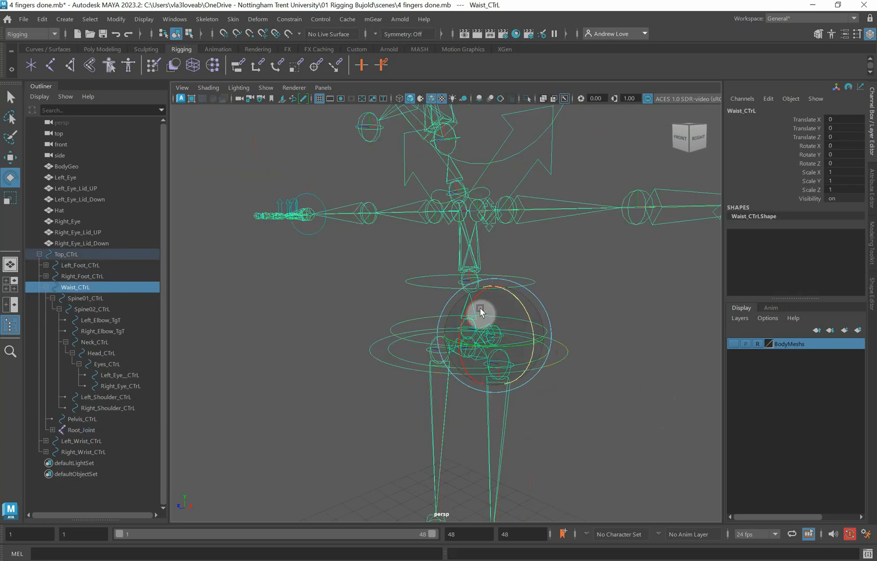
key("w")
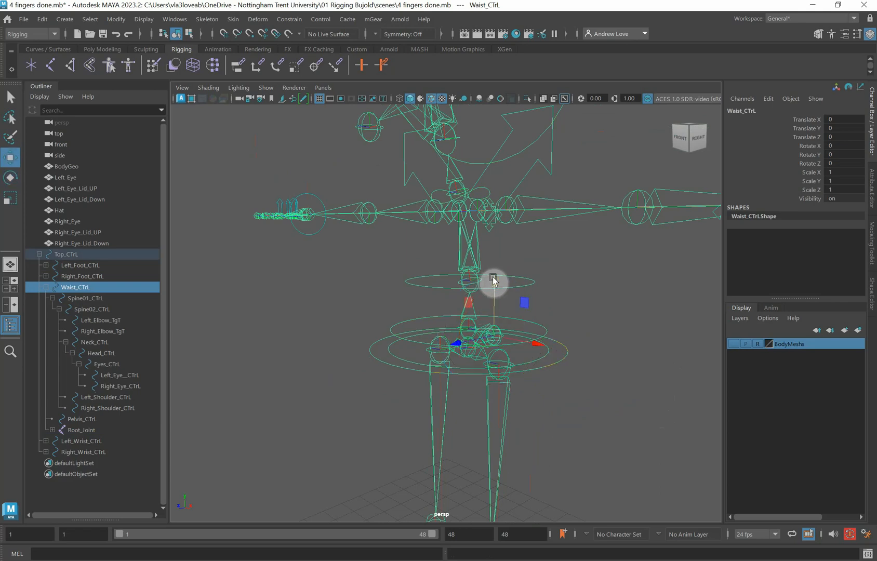
left_click_drag(493, 279, 492, 304)
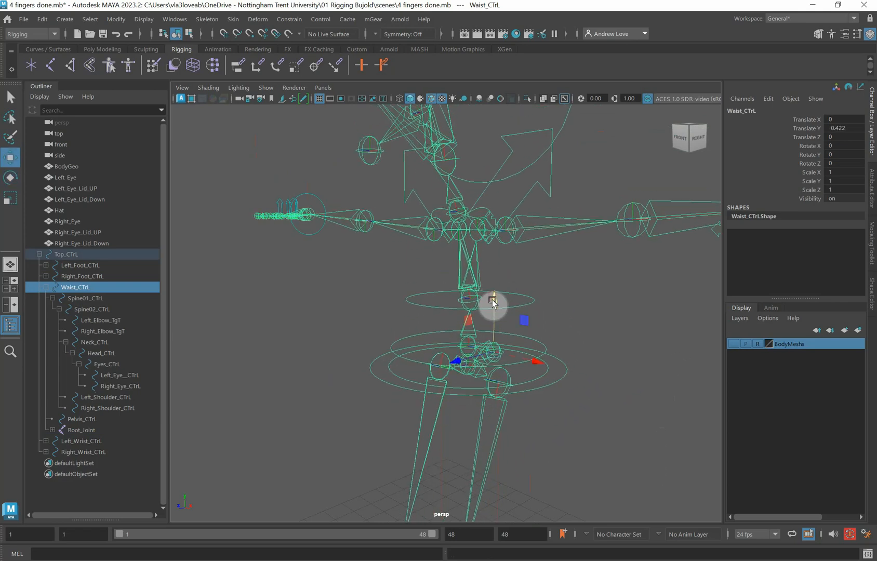
key("ctrl+z")
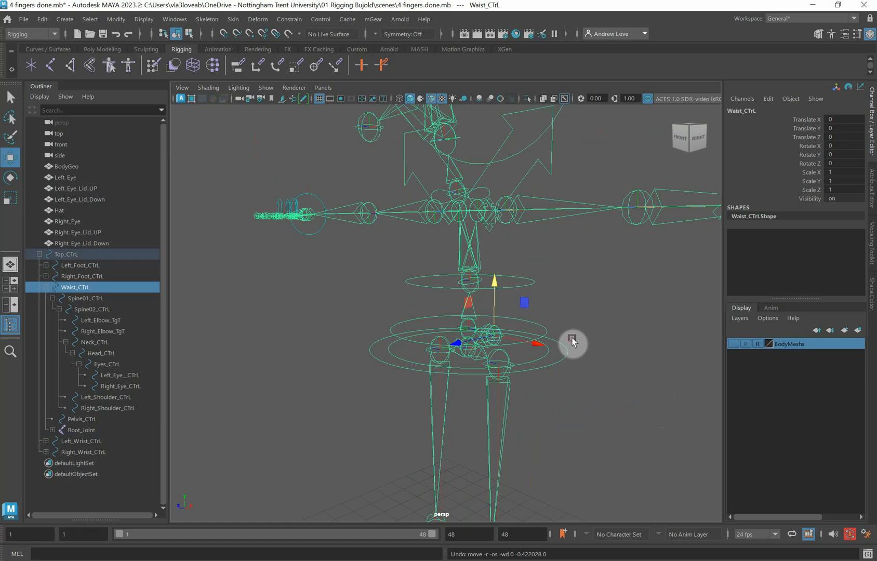
left_click(572, 338)
Inspect Spine01_CTrL by selecting it, and clear the selection.
scroll(573, 336, "up", 8)
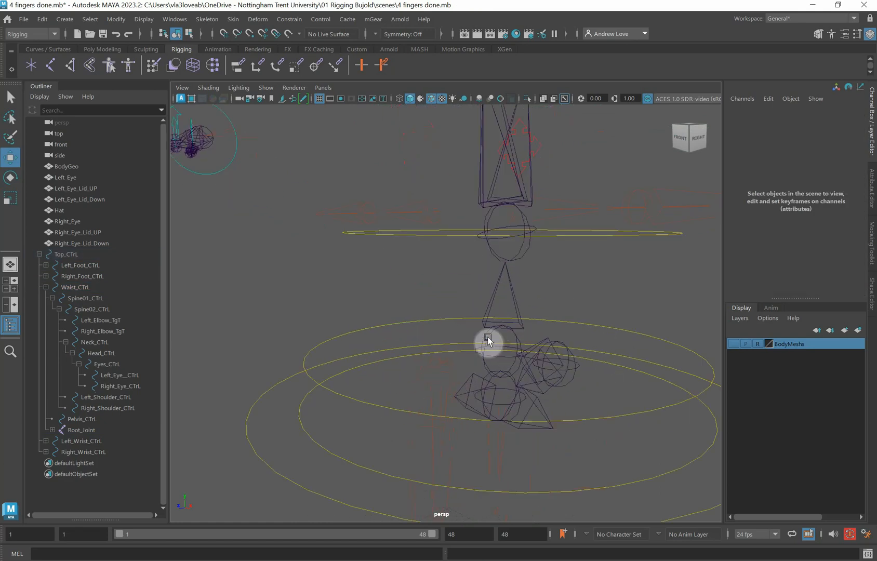
left_click(428, 322)
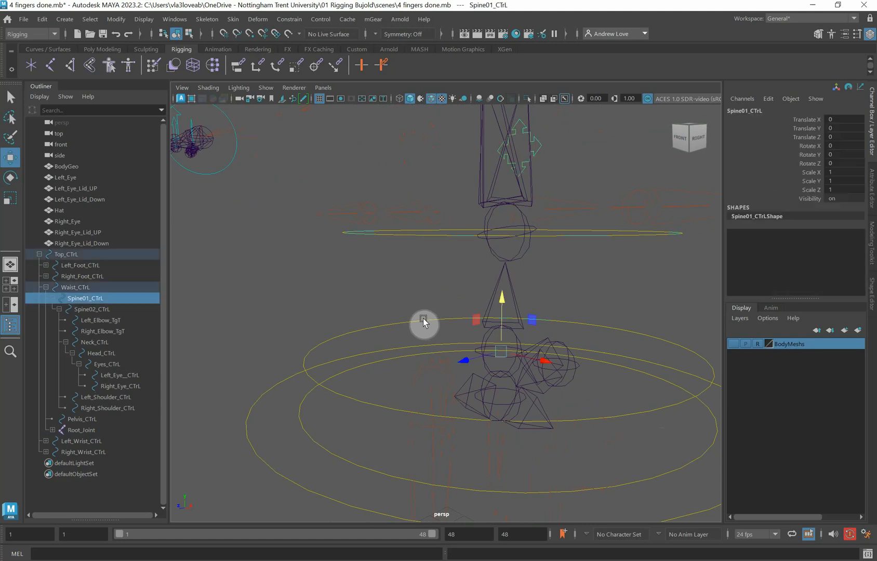
left_click(266, 305)
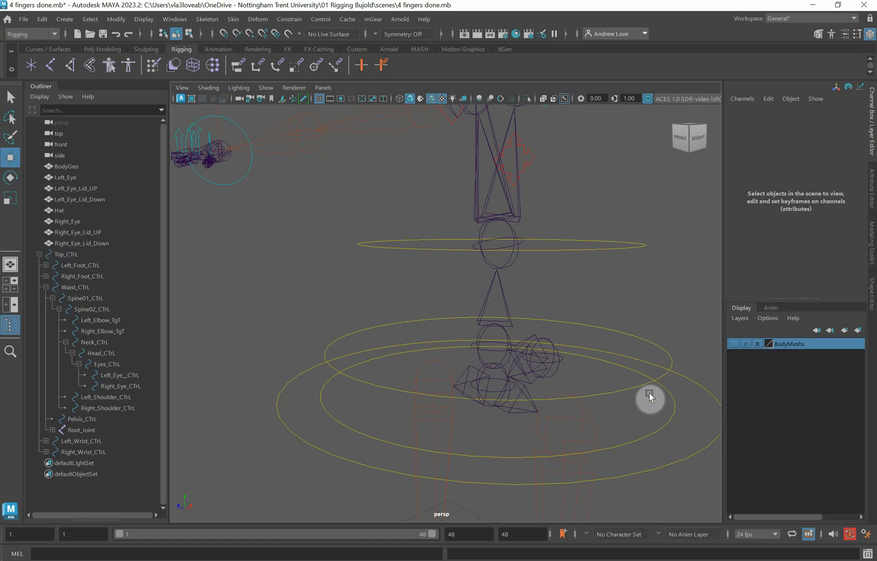
Lock and hide the scale and visibility channels of Waist_CTrL, and clear the selection.
left_click(694, 390)
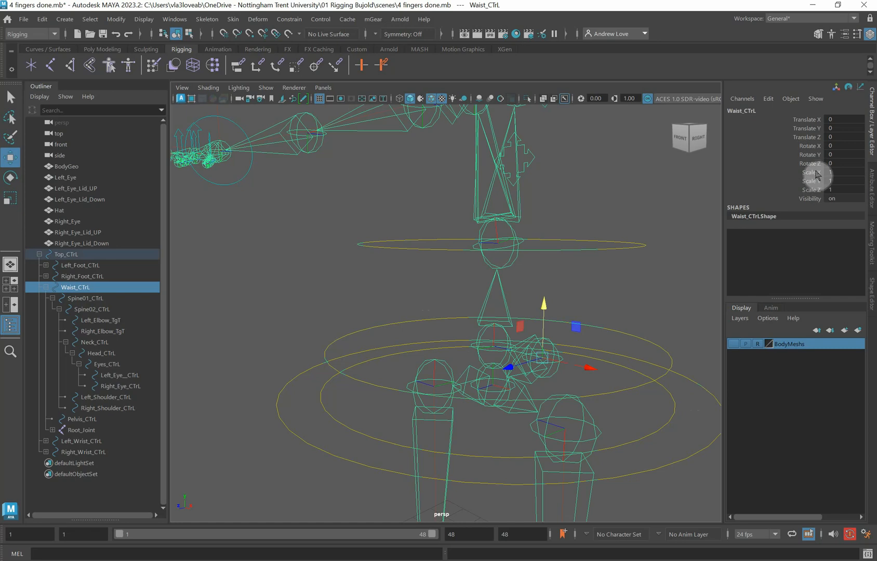
left_click_drag(815, 176, 814, 198)
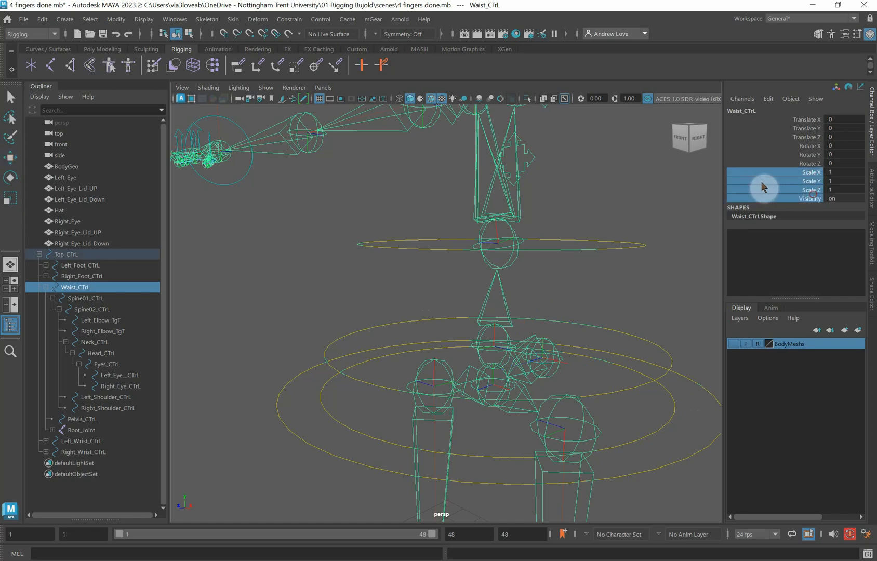
right_click(789, 190)
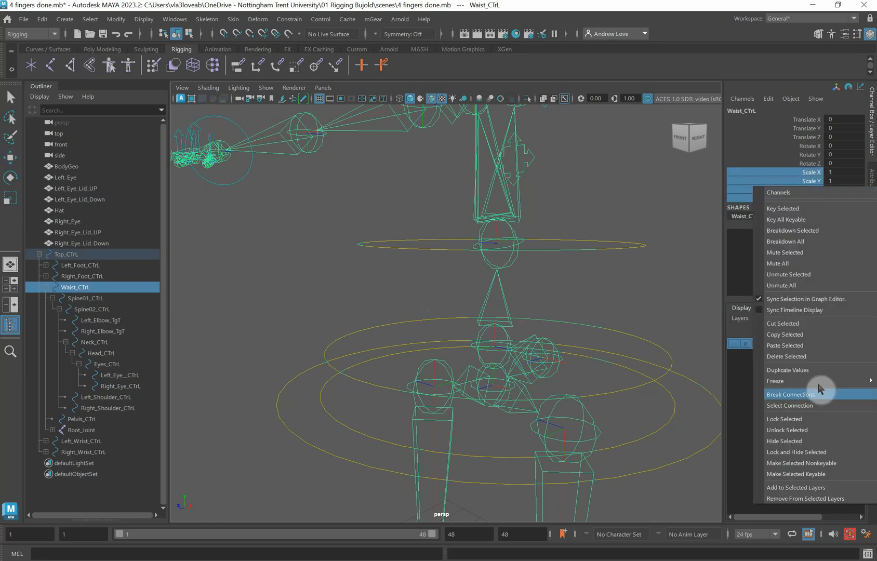
left_click(828, 457)
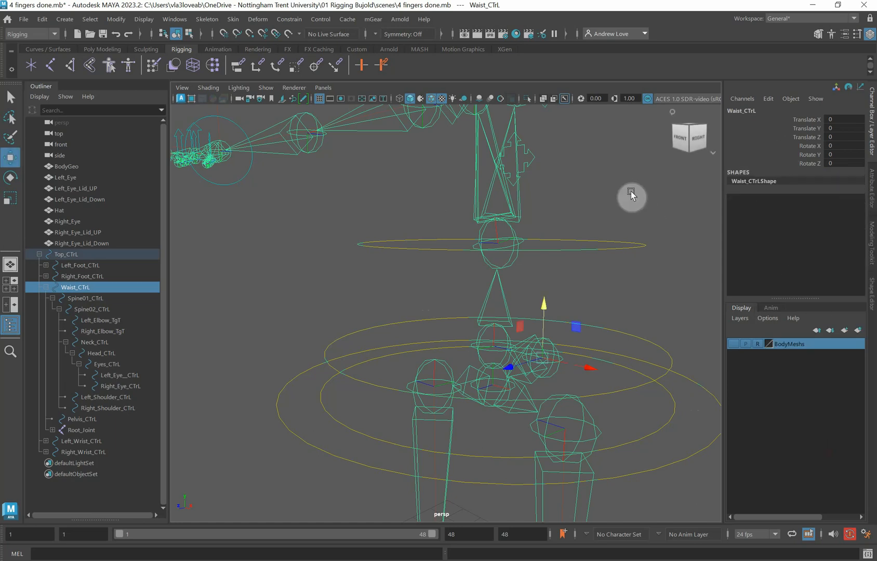
left_click(644, 229)
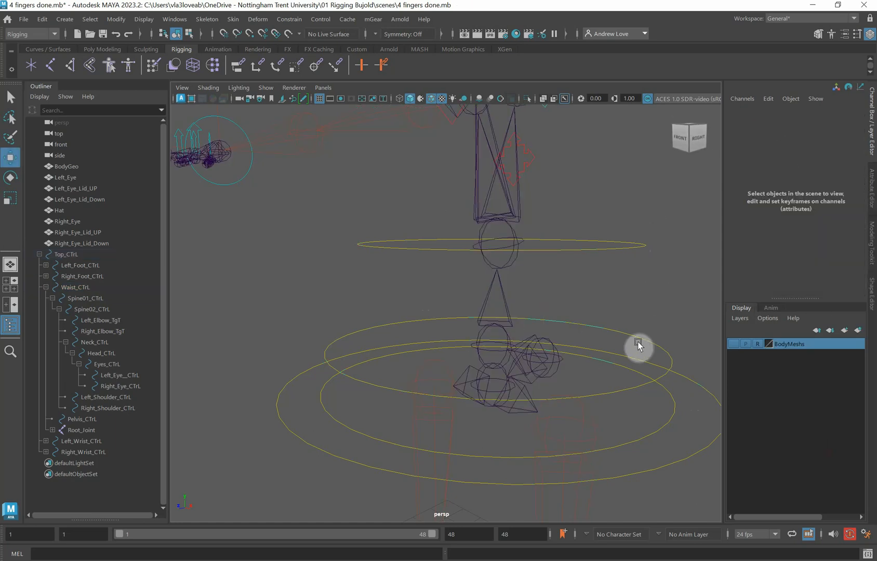
Orient-constrain the Spine01 joint to Spine01_CTrL with maintain offset on and all axes constrained, and clear the selection.
left_click(642, 325)
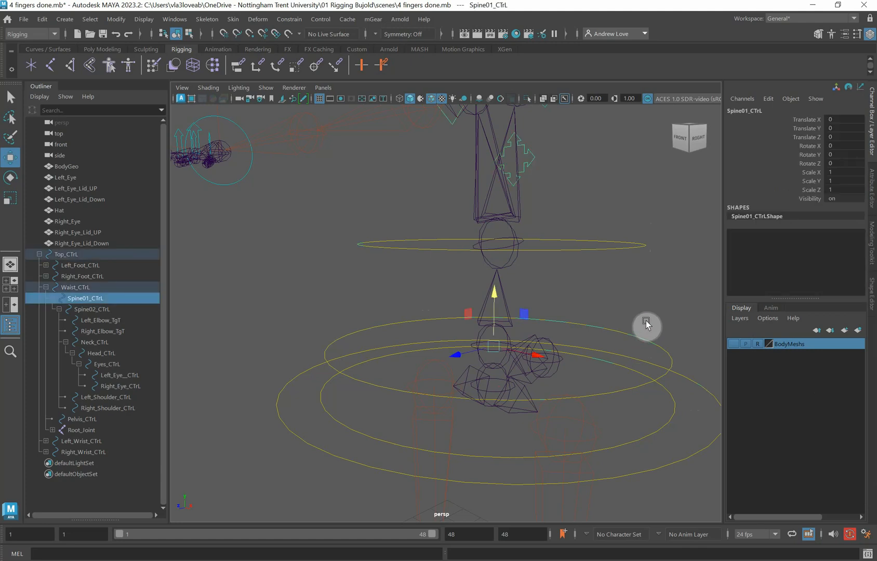
key("q")
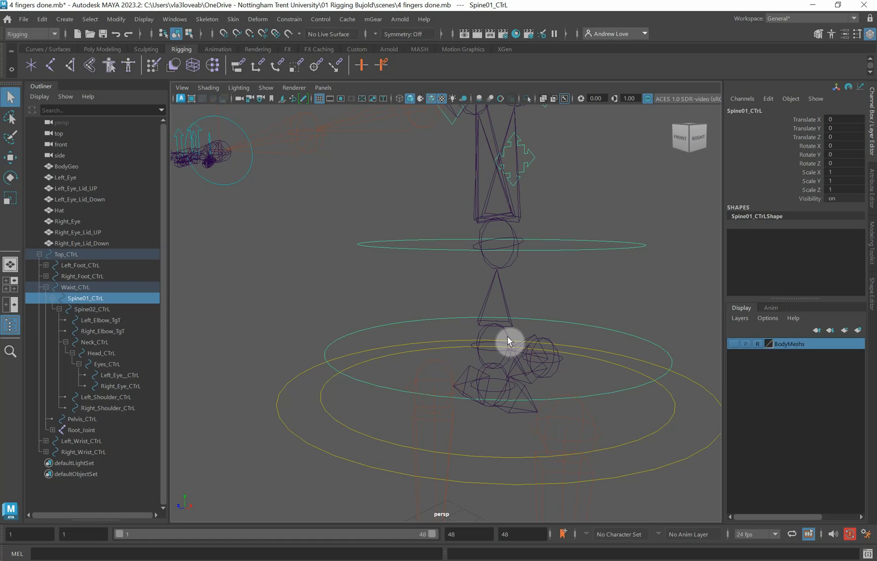
left_click(508, 340)
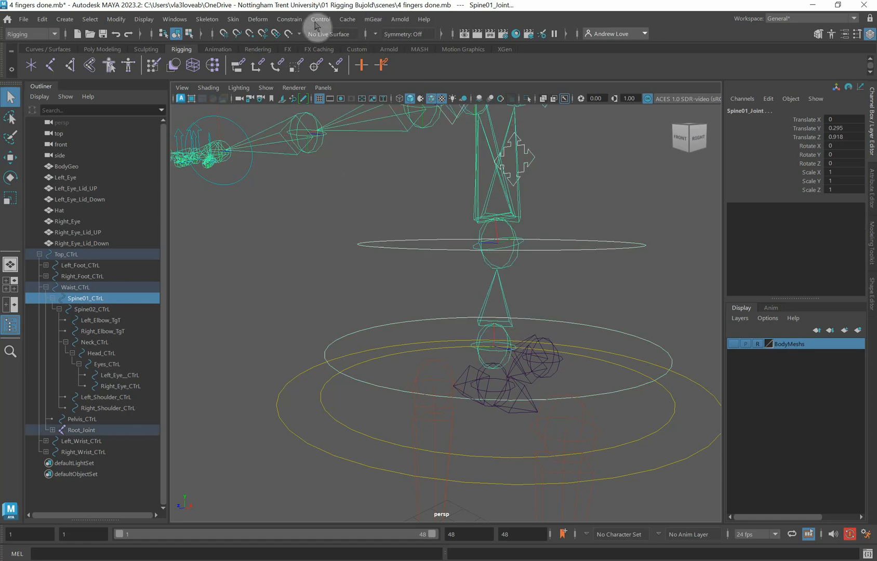
left_click(281, 21)
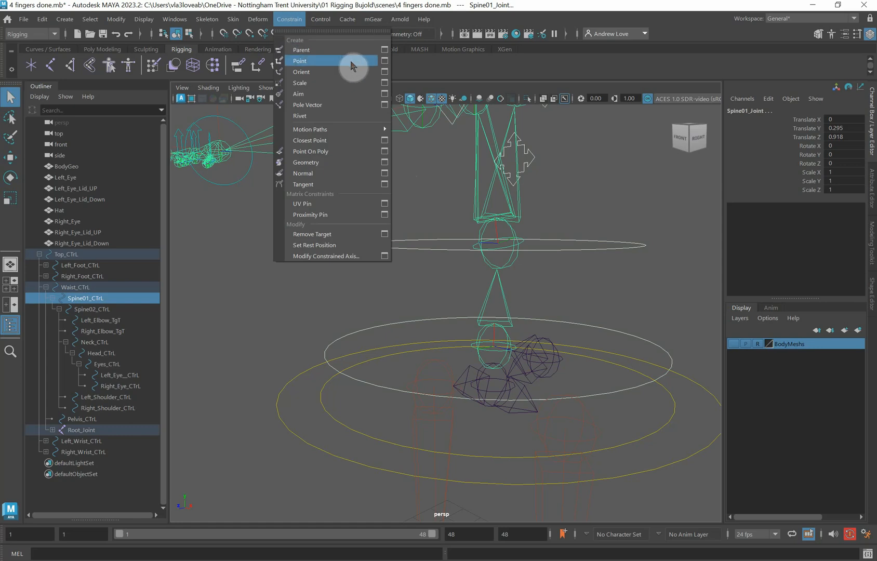
left_click(384, 72)
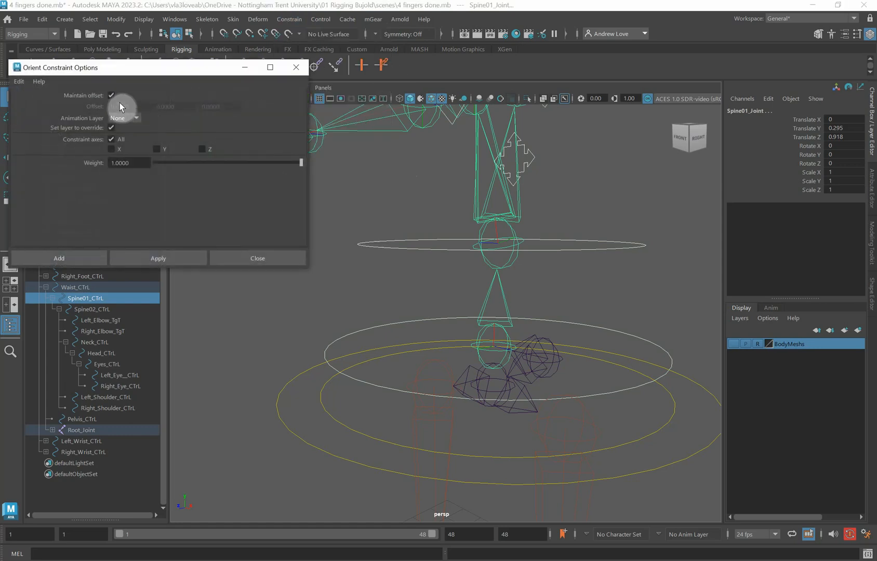
left_click(176, 256)
left_click(406, 217)
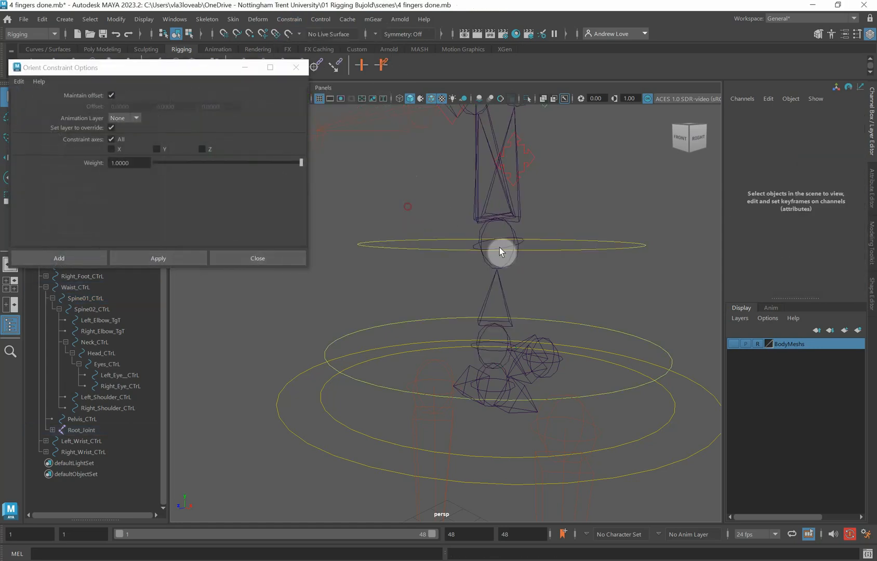
Lock and hide the translate, scale and visibility channels of Spine01_CTrL, and clear the selection.
left_click(591, 323)
left_click_drag(805, 119, 795, 194)
right_click(791, 200)
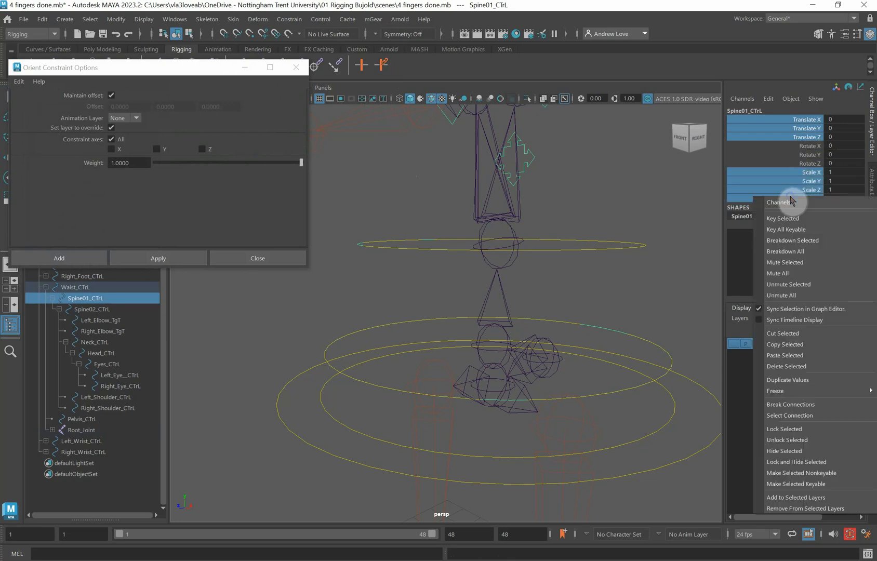
left_click(825, 462)
left_click(585, 260)
Orient-constrain the Spine02 joint to Spine02_CTrL with maintain offset on, close the constraint options and clear the selection.
scroll(572, 259, "down", 3)
left_click(559, 280)
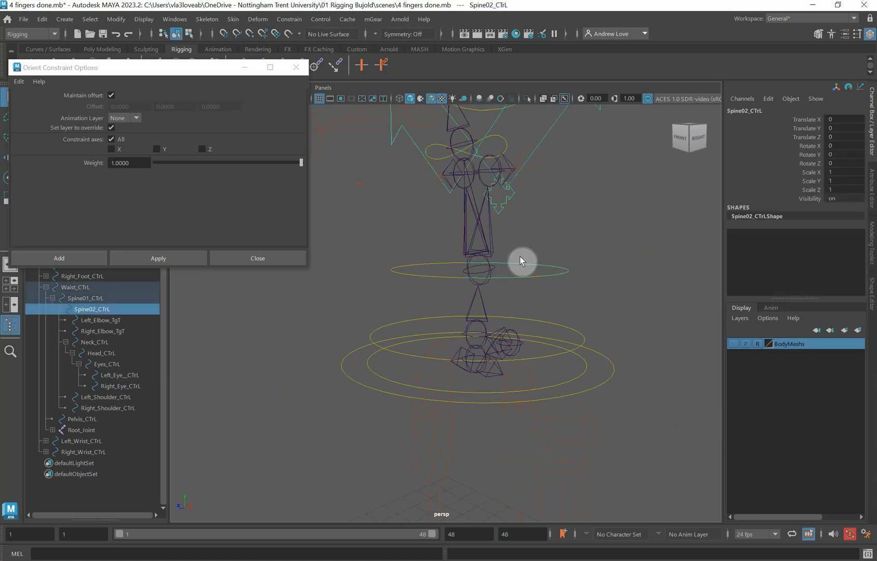
scroll(523, 254, "up", 5)
scroll(527, 243, "down", 2)
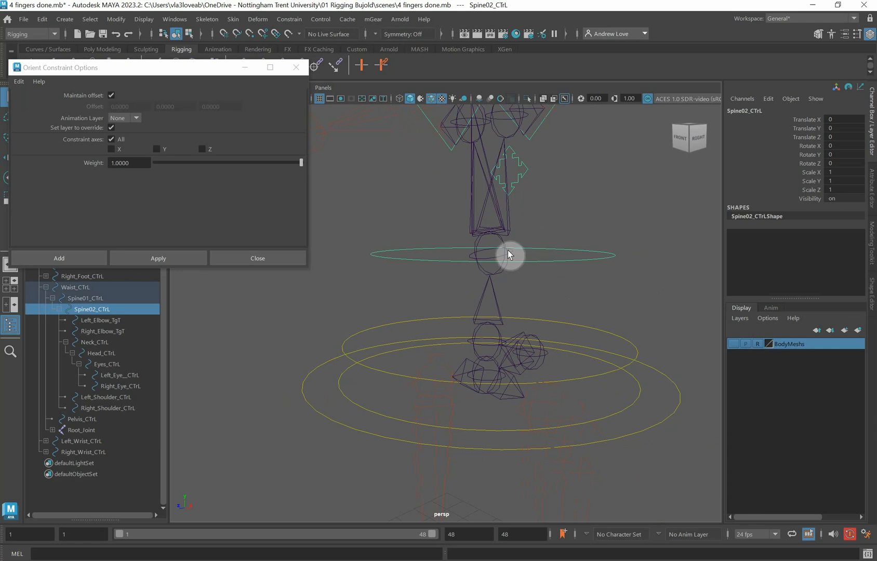
left_click(508, 250, "shift")
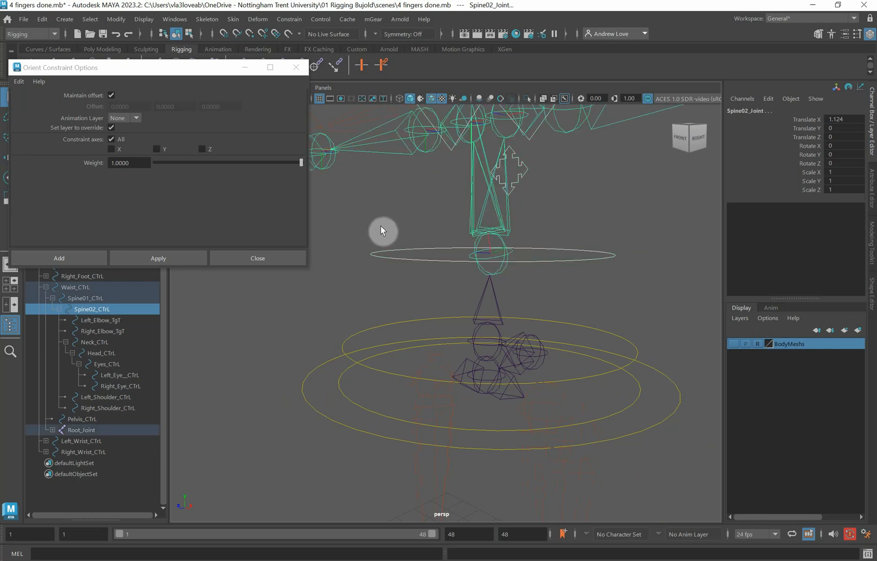
scroll(381, 227, "down", 3)
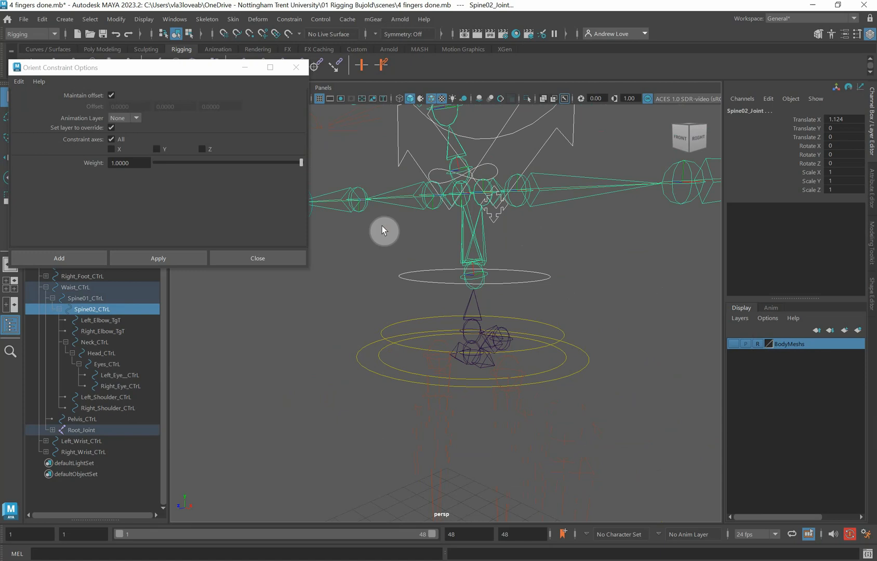
scroll(380, 230, "up", 2)
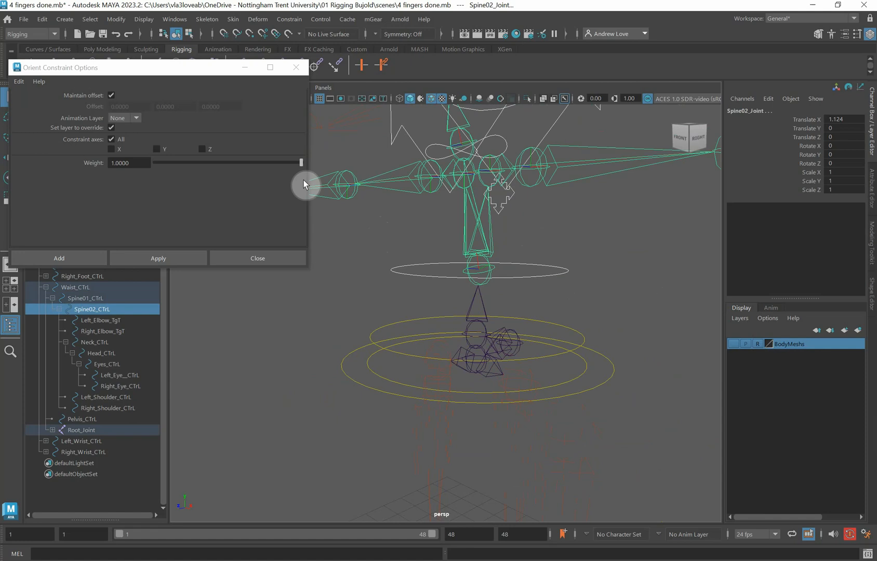
left_click(184, 260)
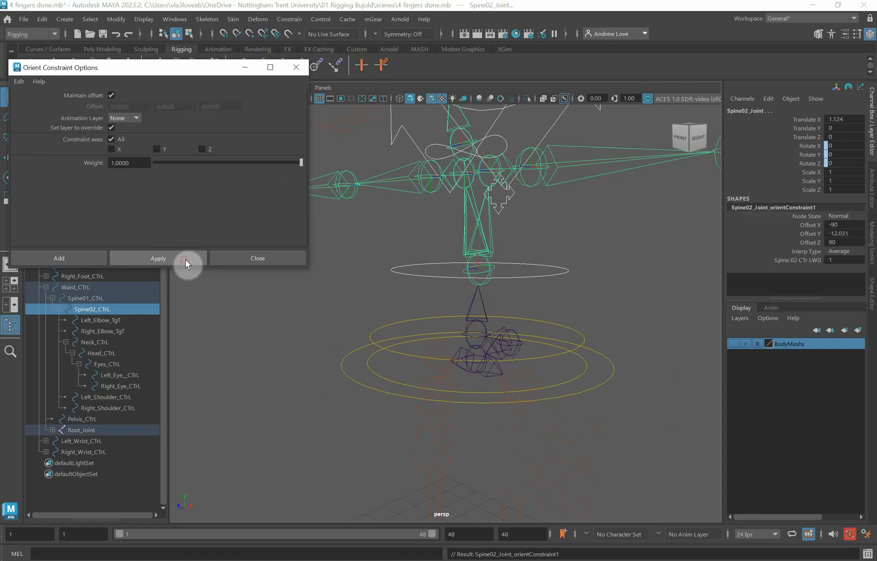
left_click(288, 259)
left_click(416, 262)
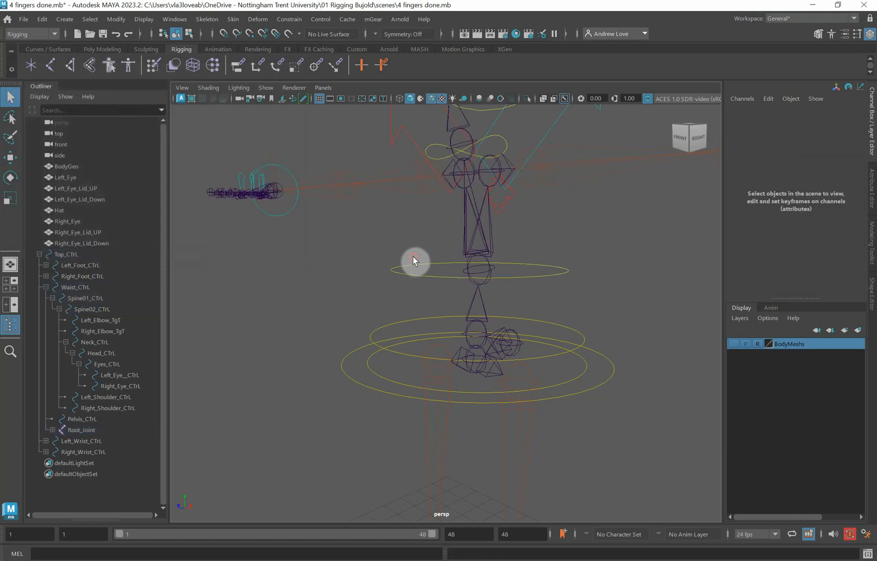
Try a slight Z rotation on Spine02_CTrL, undo it, and lock and hide the control's translate, scale and visibility channels.
left_click(472, 272)
key("e")
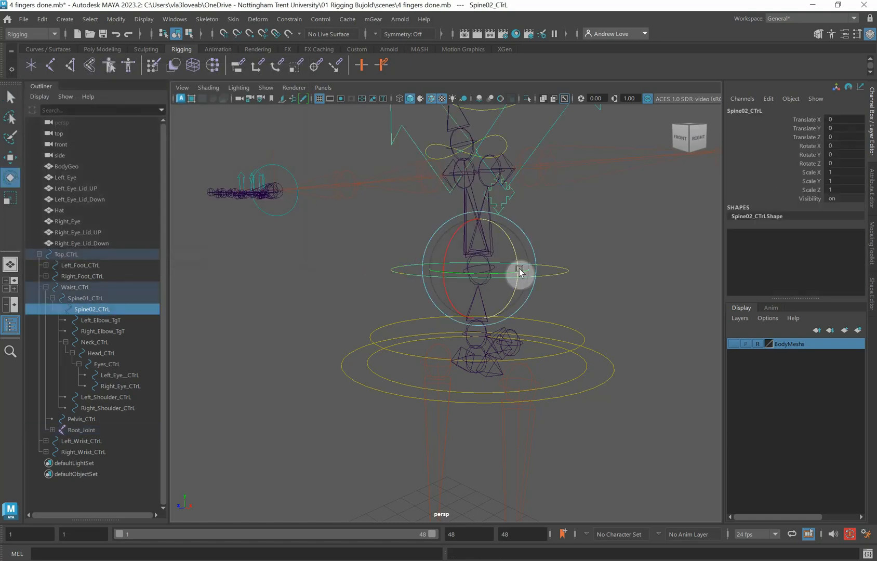
left_click_drag(516, 260, 521, 259)
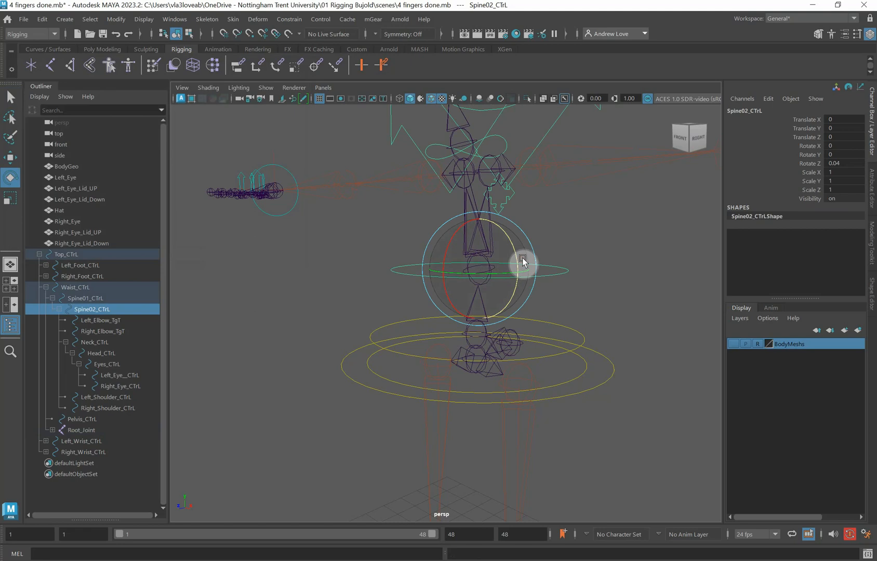
key("ctrl+z")
left_click_drag(806, 119, 805, 137)
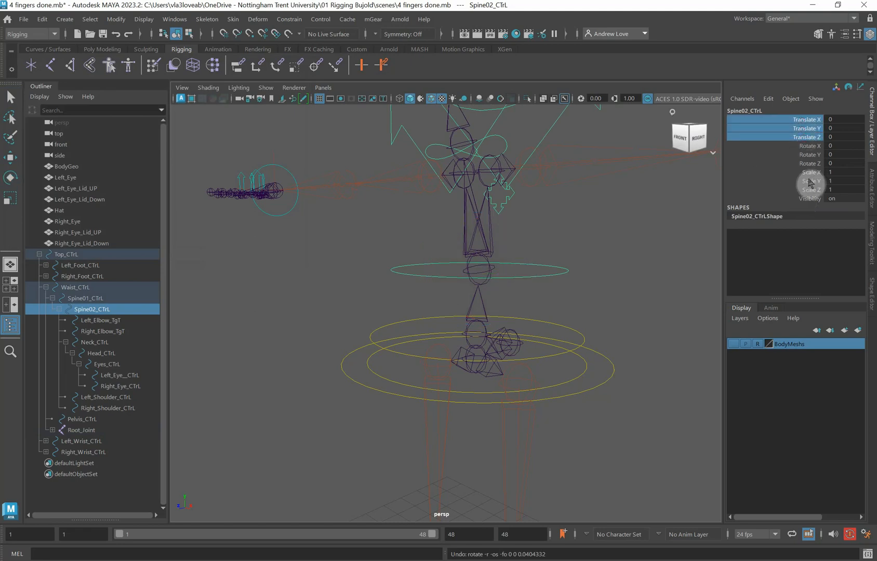
left_click_drag(806, 171, 794, 194, "ctrl")
right_click(794, 195)
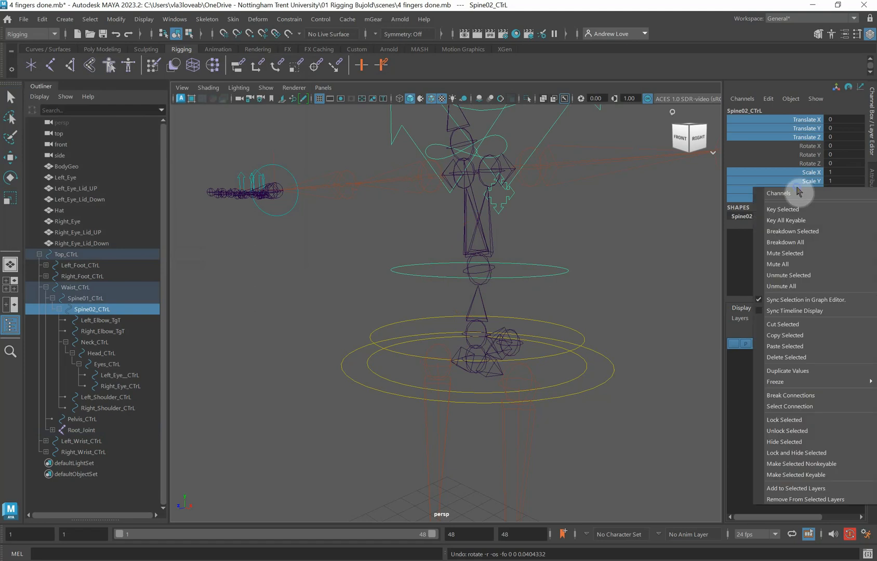
left_click(822, 453)
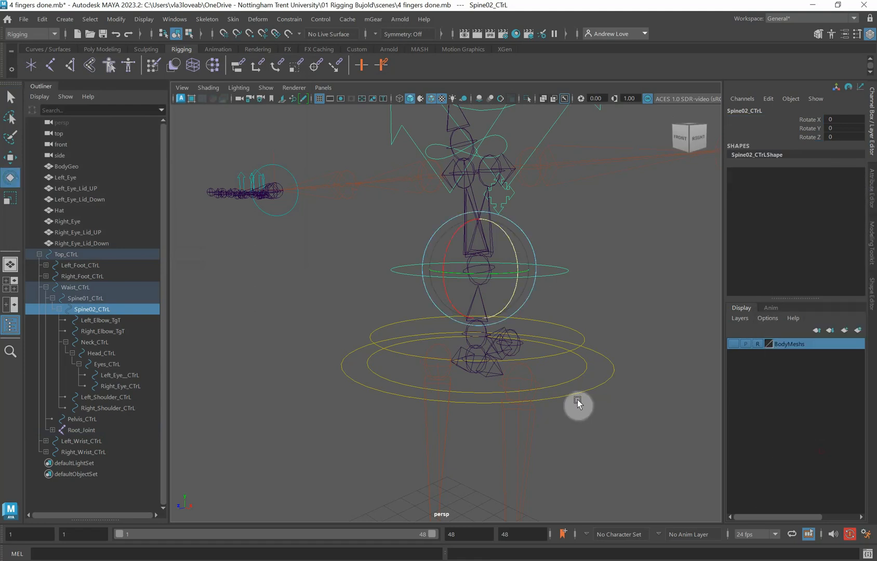
left_click(590, 355)
Test the spine by rotating Spine01_CTrL about 9.4 and Spine02_CTrL about -11 in Z, undo both rotations and clear the selection.
left_click(577, 331)
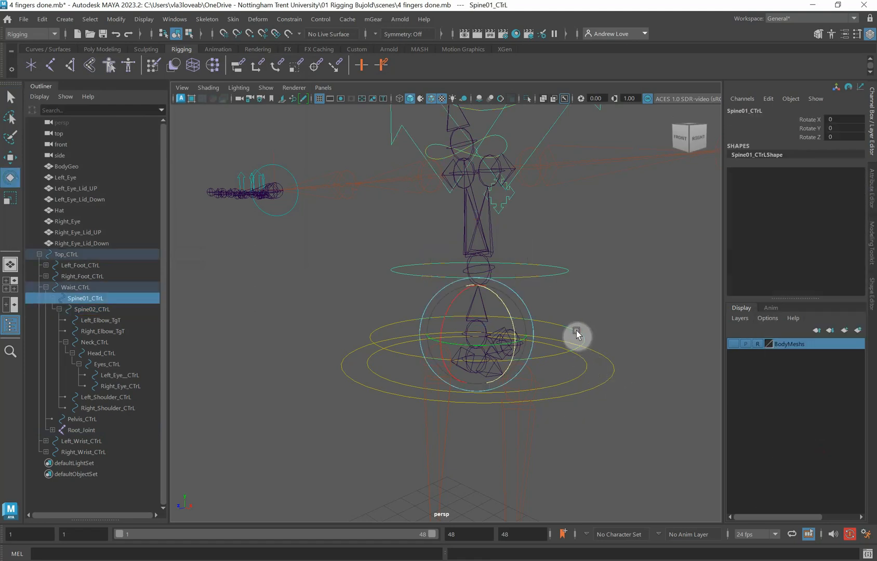
left_click_drag(519, 333, 508, 319)
key("ctrl+z")
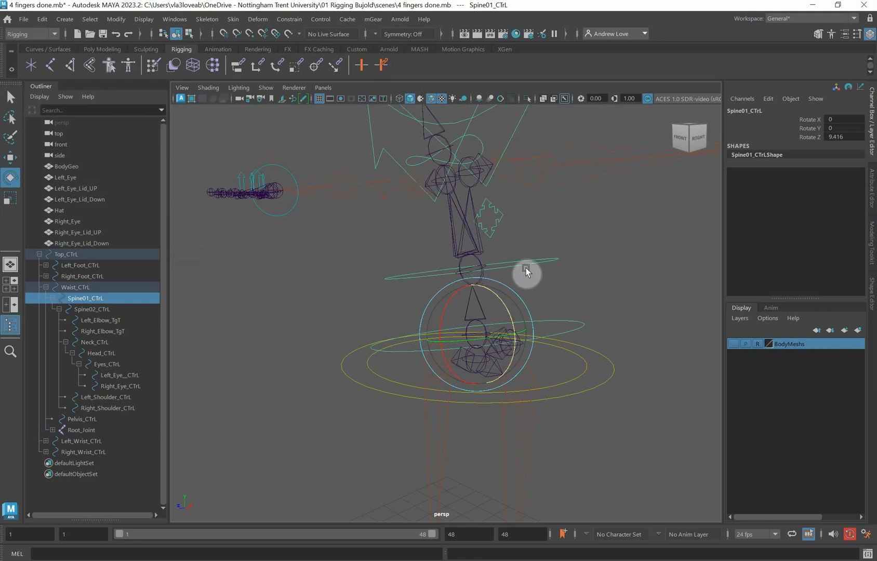
left_click(519, 262)
left_click(522, 270)
left_click_drag(509, 258, 511, 267)
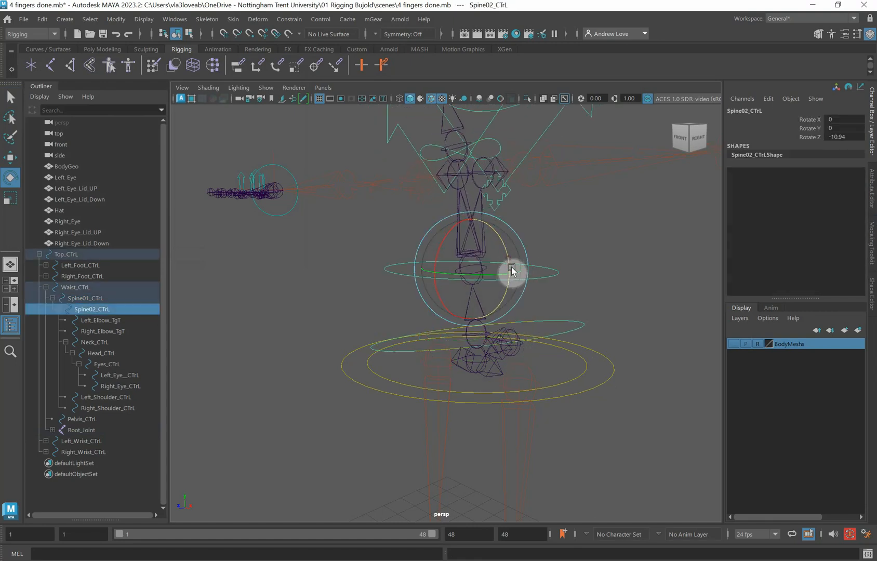
key("ctrl+z")
key("ctrl+z")
key("ctrl+z")
key("ctrl+z")
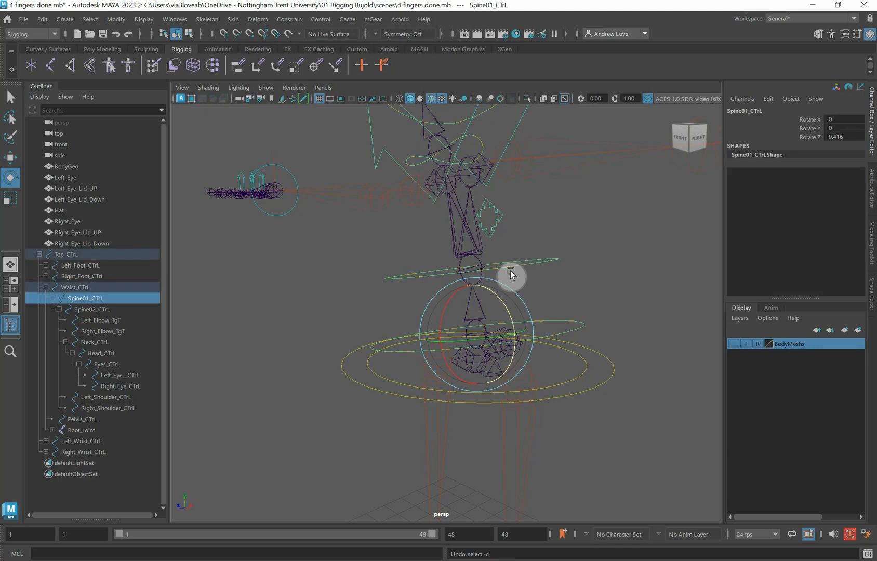
left_click(585, 275)
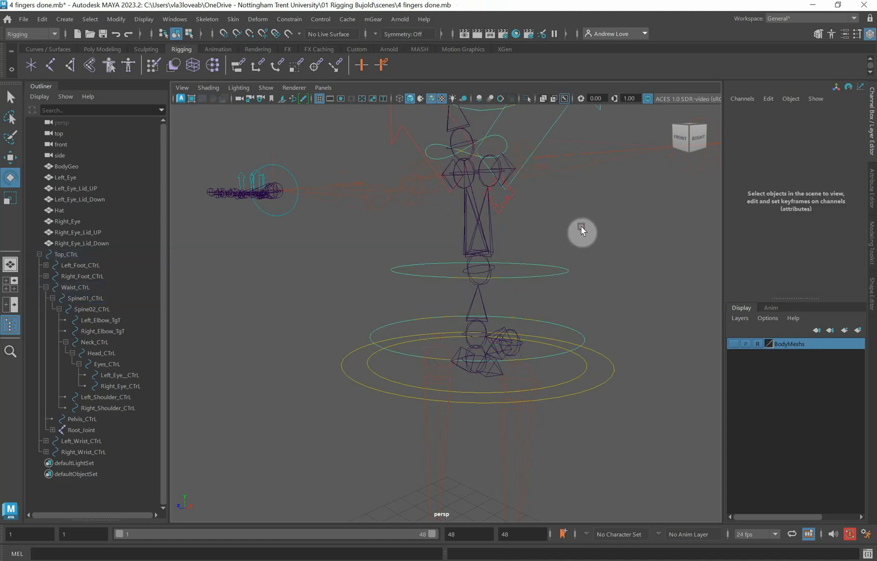
Try to orient-constrain the neck joint to Neck_CTrL by selecting the control first and the joint second.
scroll(592, 332, "up", 5)
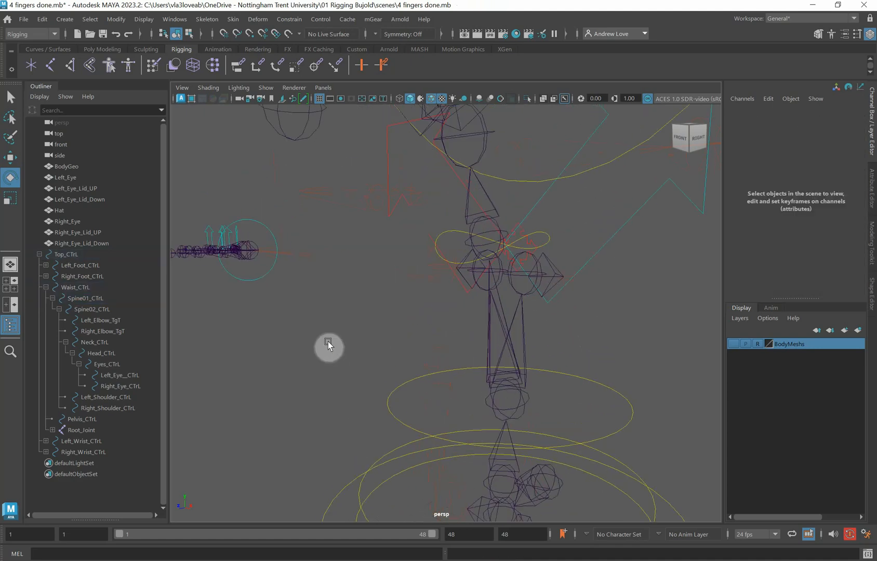
scroll(311, 351, "up", 1)
left_click_drag(306, 355, 393, 285, "alt")
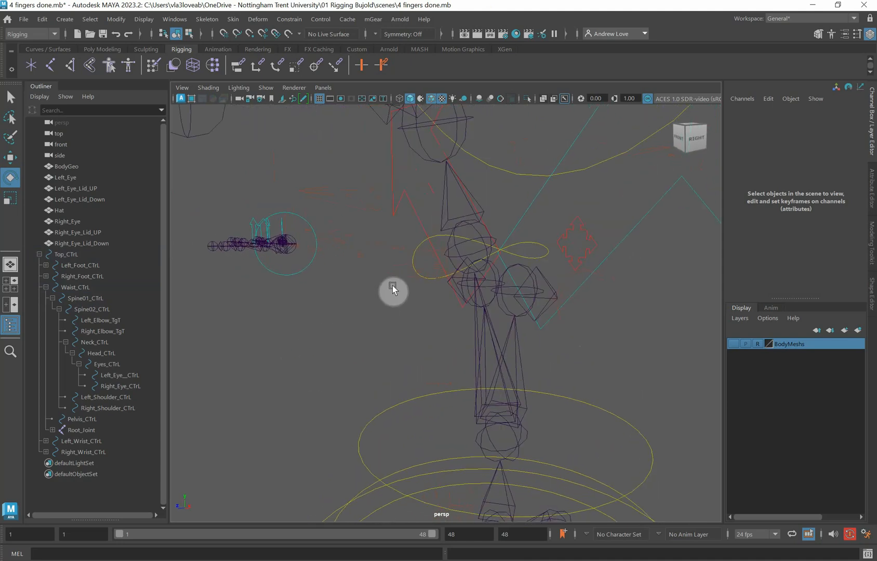
left_click(416, 246)
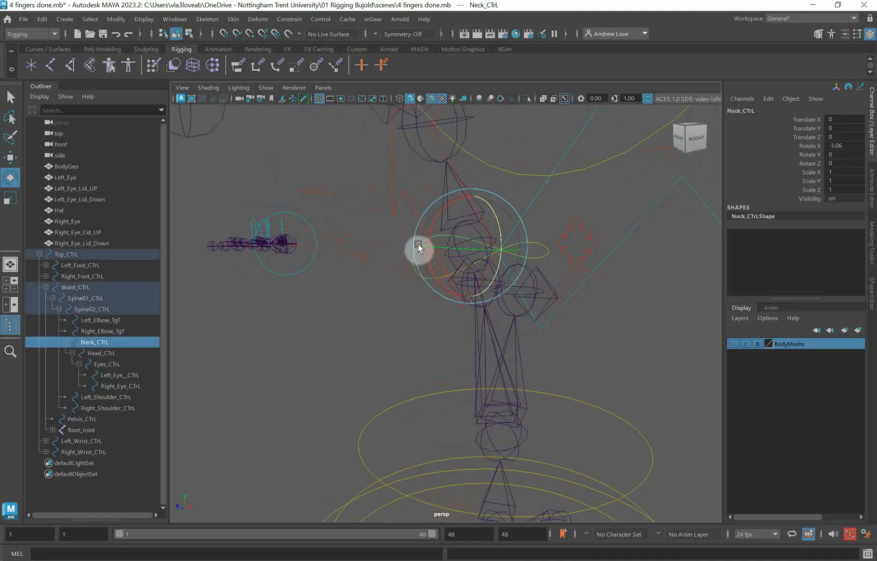
key("q")
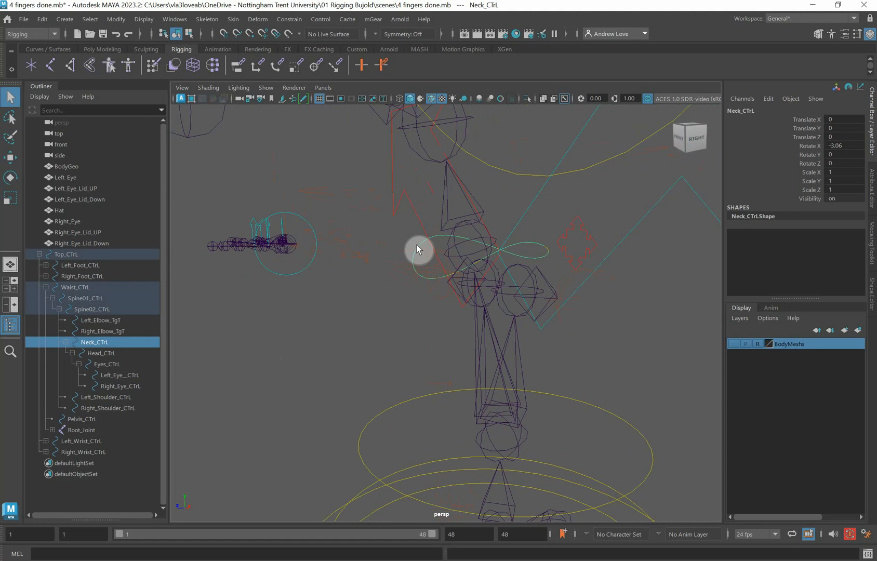
left_click(478, 238)
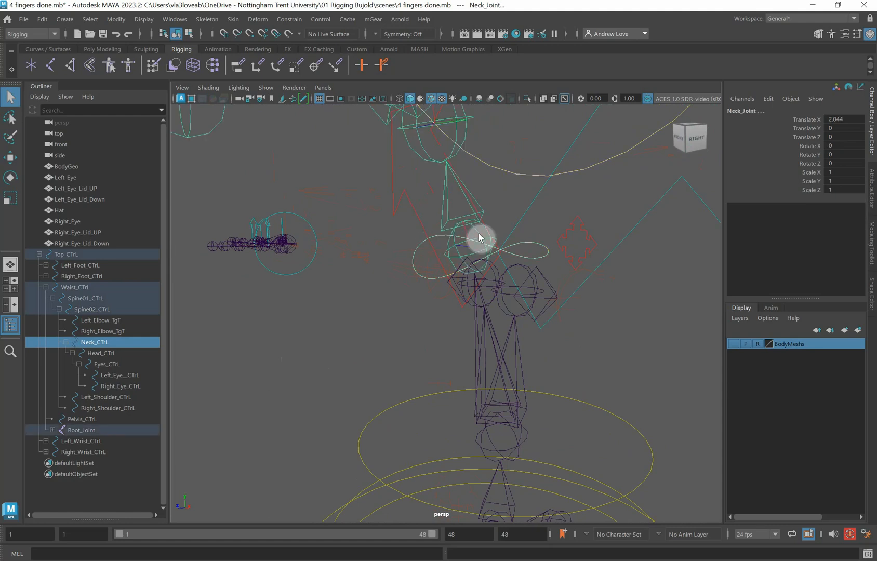
left_click(289, 20)
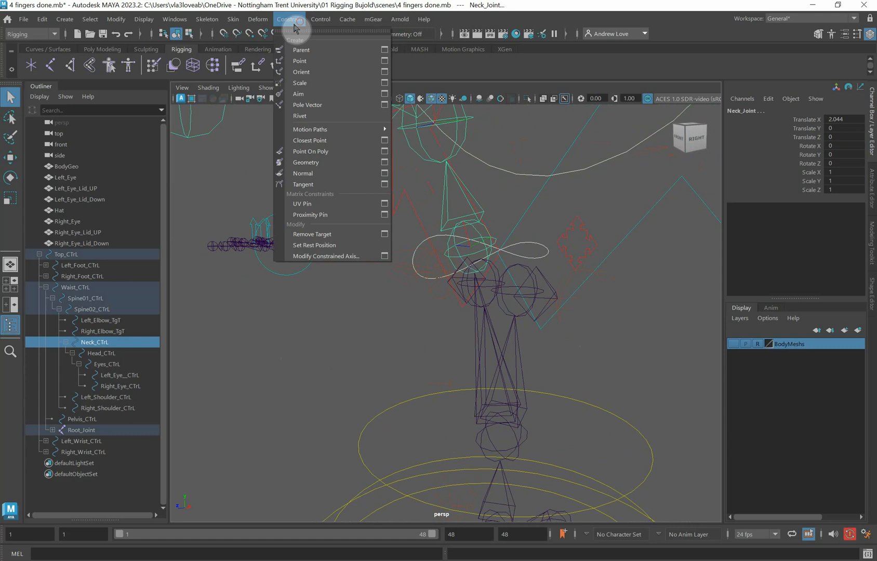
left_click(320, 75)
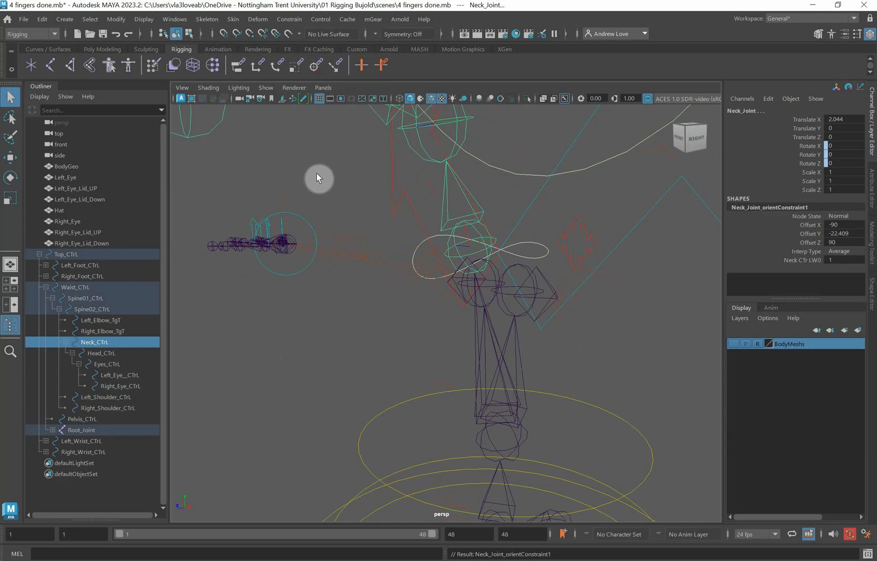
Inspect the channel values of Neck_CTrL, and undo the orient constraint on the neck joint.
scroll(297, 168, "down", 2)
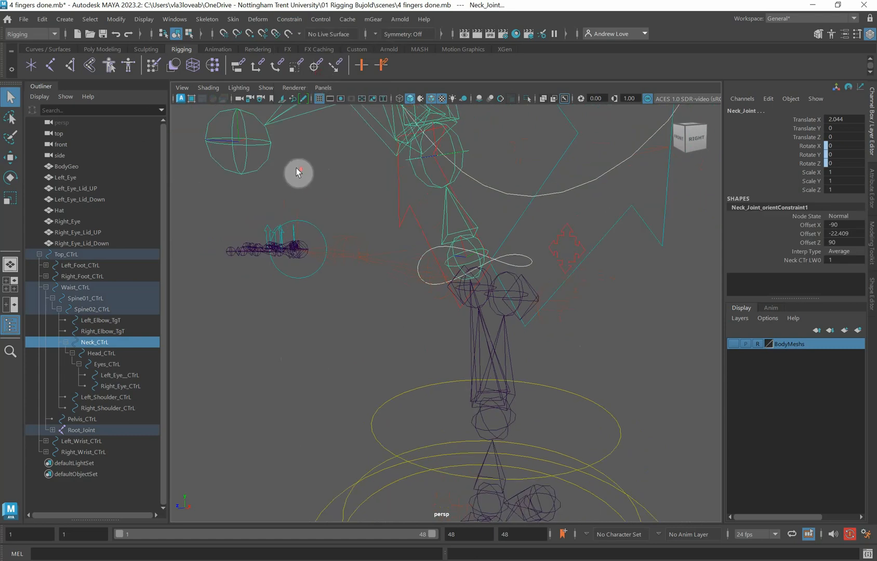
left_click(349, 191)
left_click(516, 255)
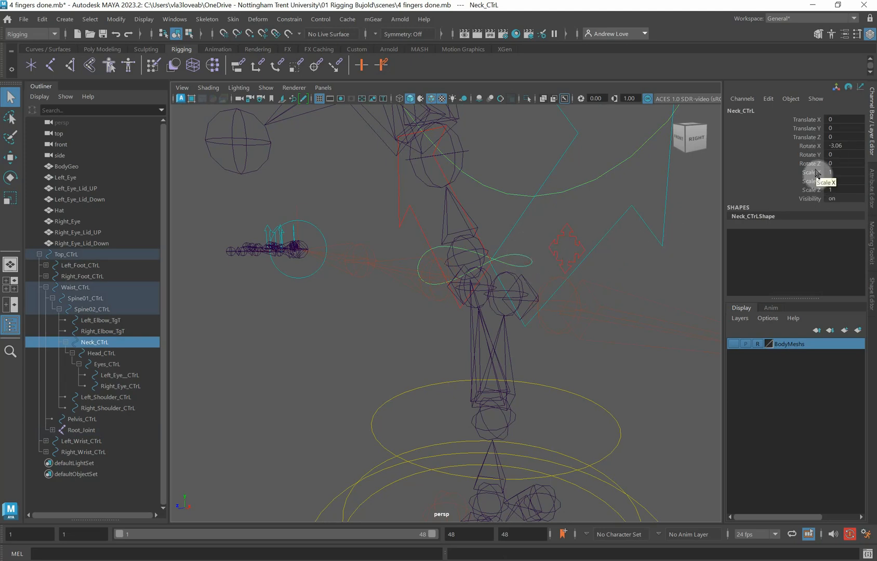
key("ctrl+z")
key("ctrl+z")
key("ctrl+z")
key("ctrl+z")
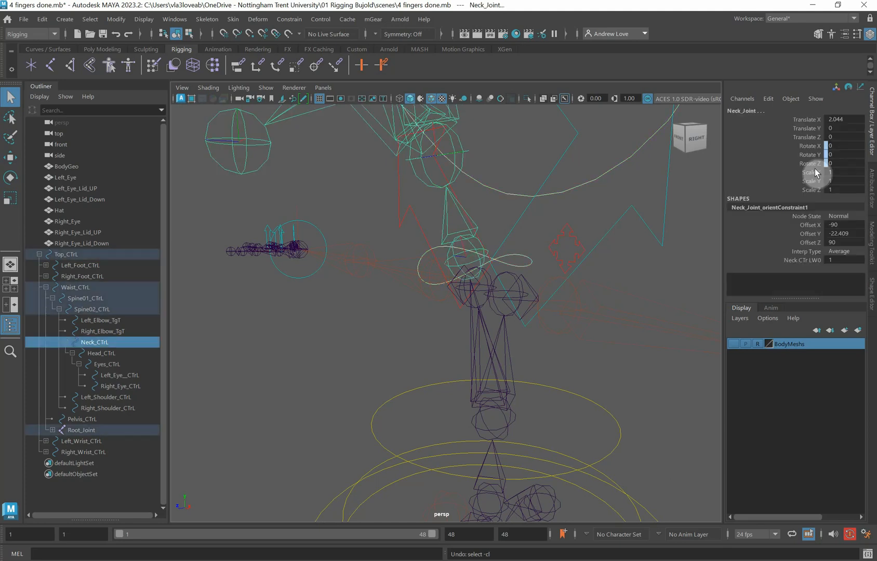
key("ctrl+z")
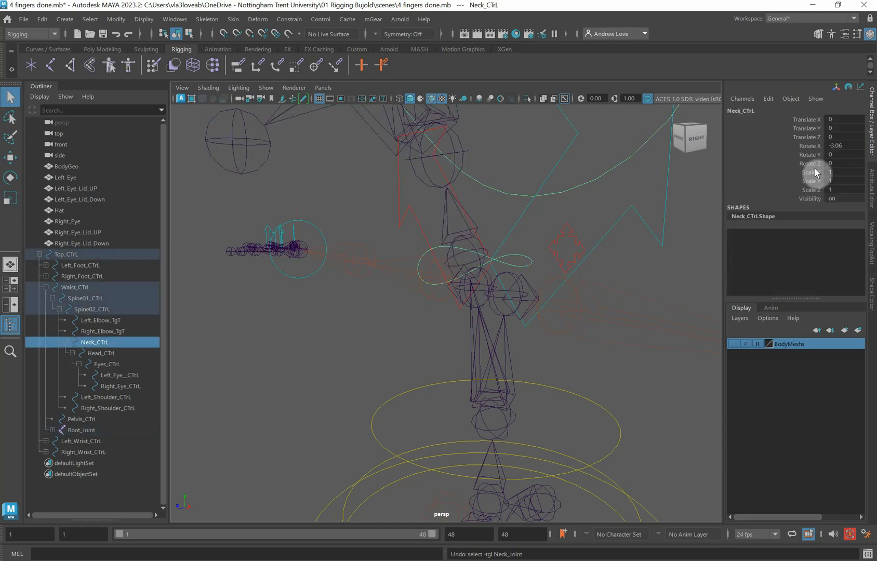
Reset the Rotate X value of Neck_CTrL to 0.
key("ctrl+z")
key("ctrl+z")
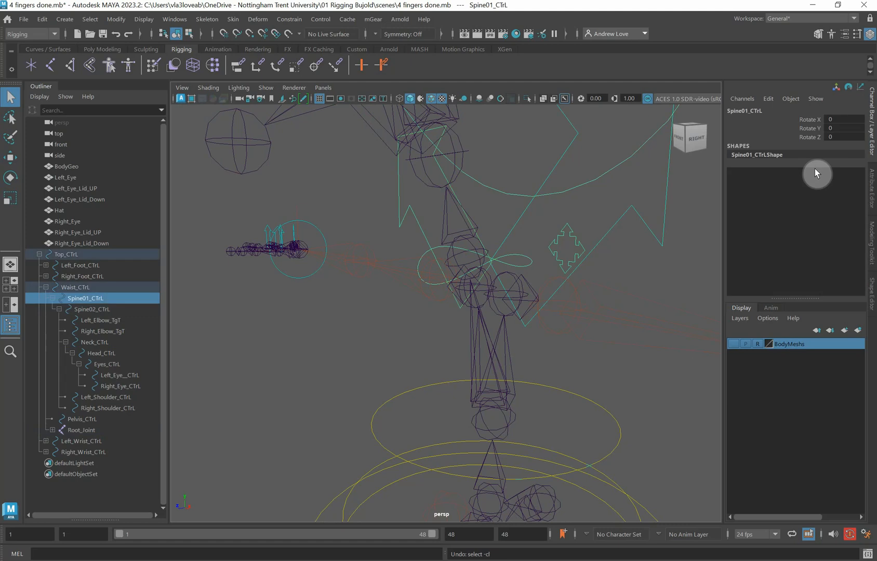
left_click(488, 316)
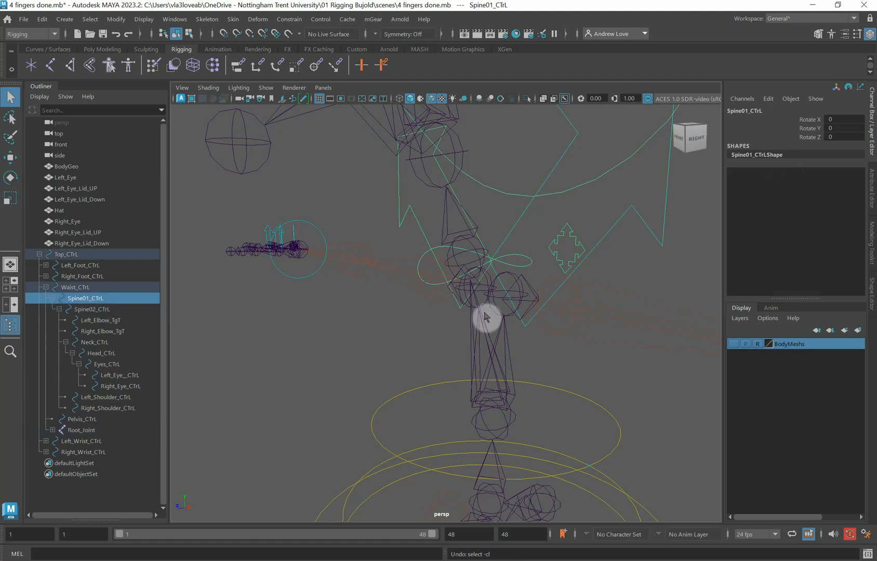
left_click(514, 260)
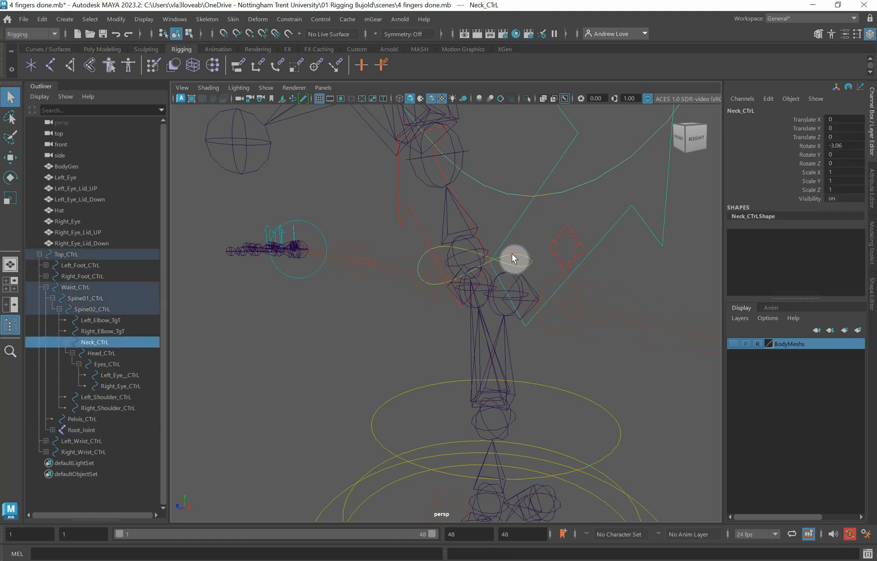
left_click(849, 146)
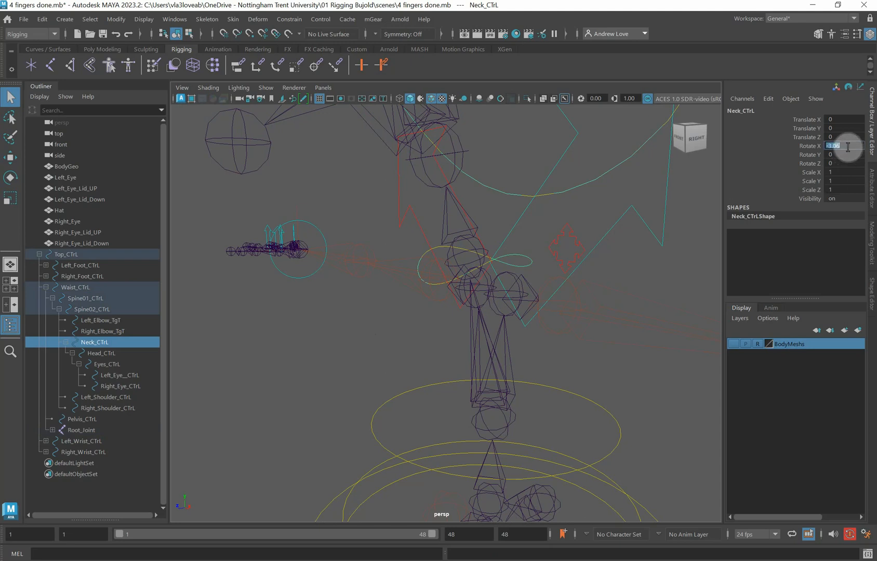
key("Return")
Orient-constrain the neck joint to Neck_CTrL with maintain offset on and all axes constrained.
scroll(629, 240, "down", 3)
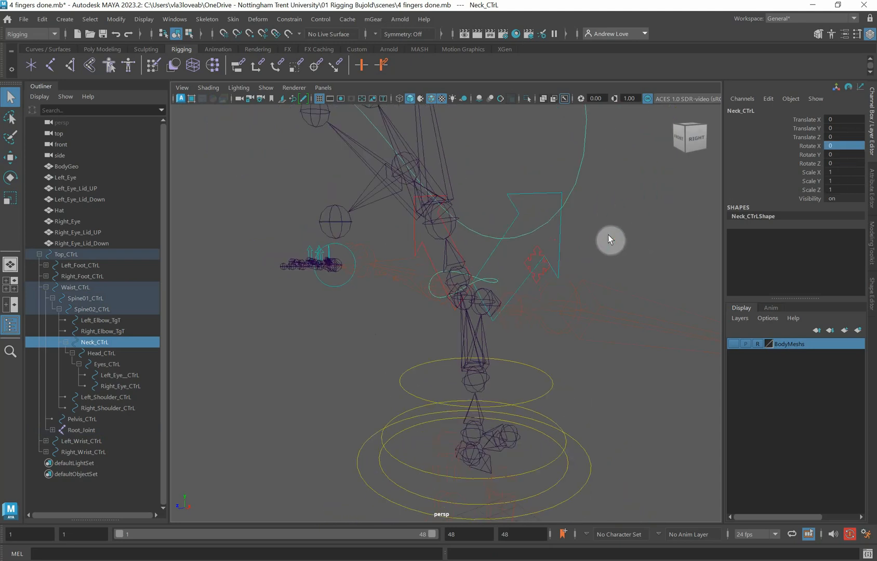
mouse_move(421, 309)
left_mouse_down("alt")
mouse_move(441, 313)
mouse_move(417, 314)
left_mouse_up("alt")
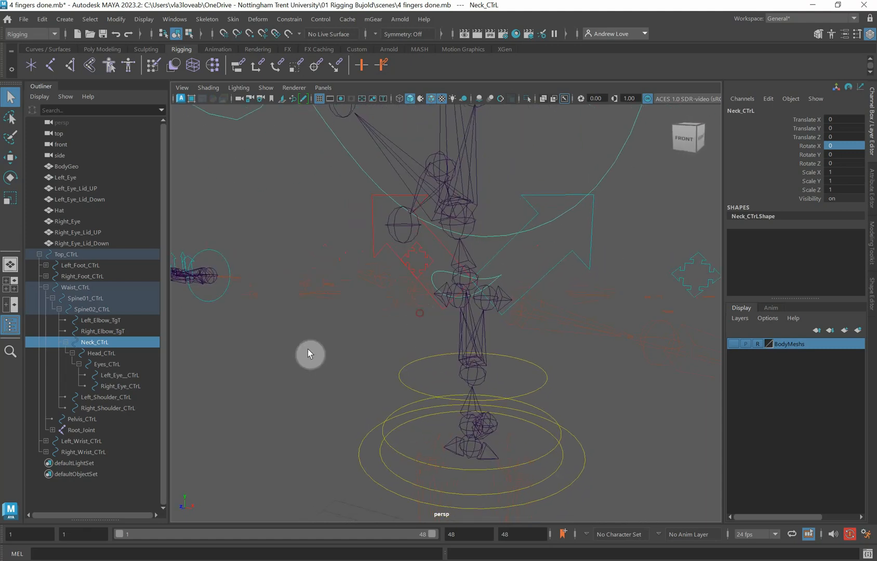
middle_click_drag(307, 351, 302, 374, "alt")
scroll(306, 374, "up", 2)
left_click(281, 383)
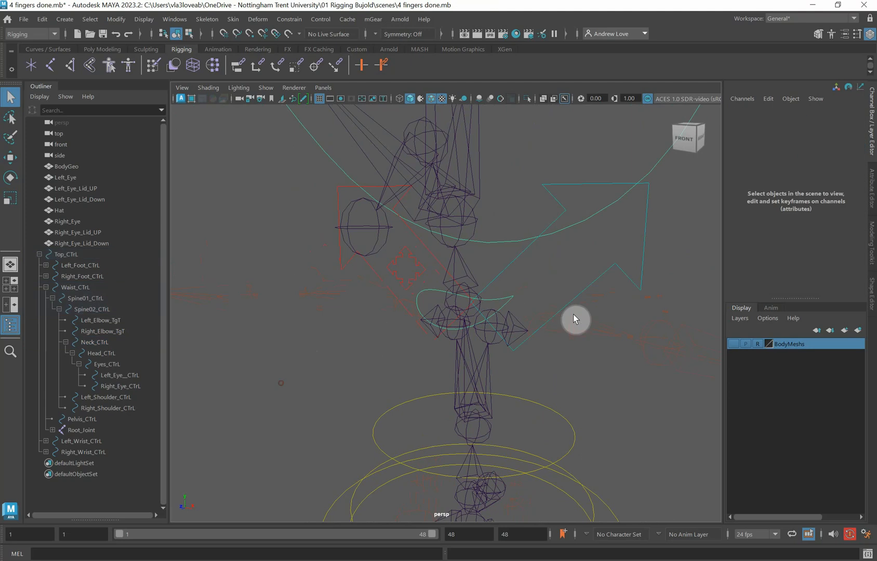
left_click(434, 291)
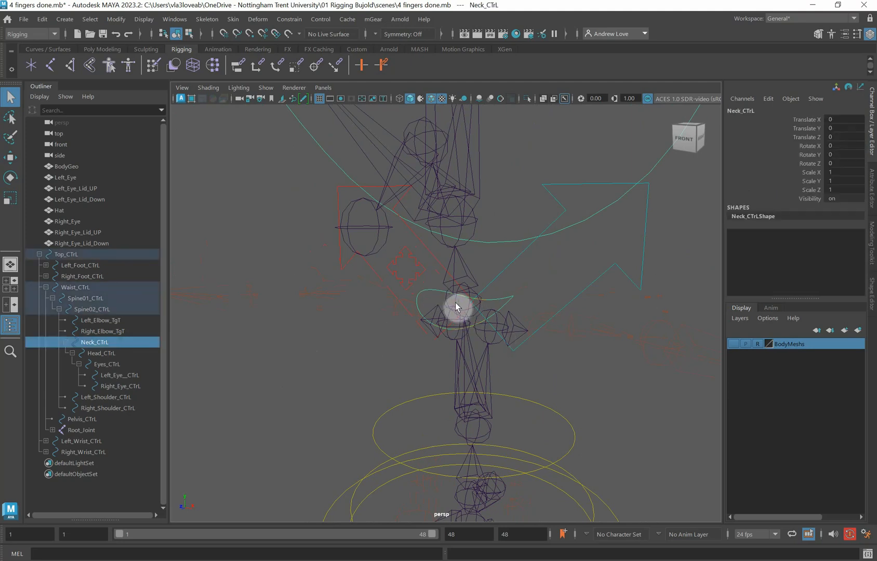
left_click(444, 300, "shift")
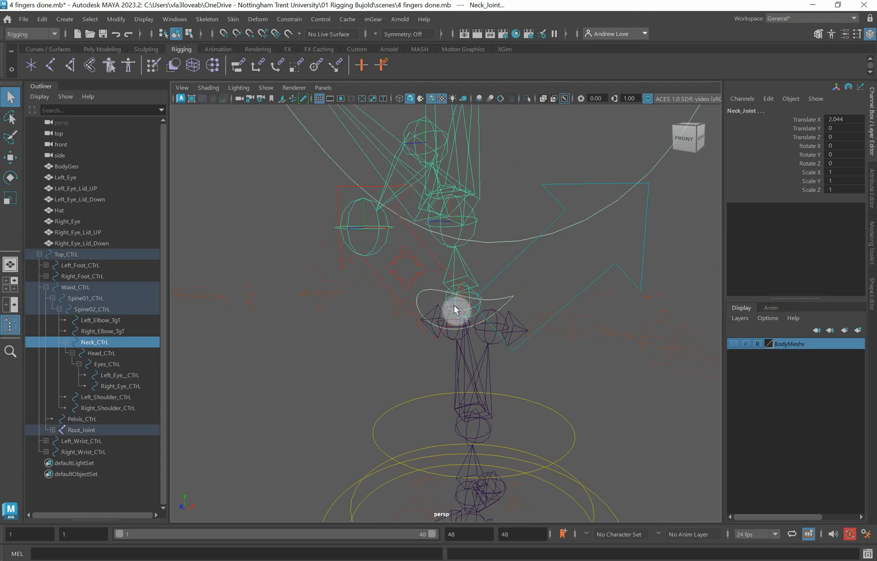
left_click(289, 19)
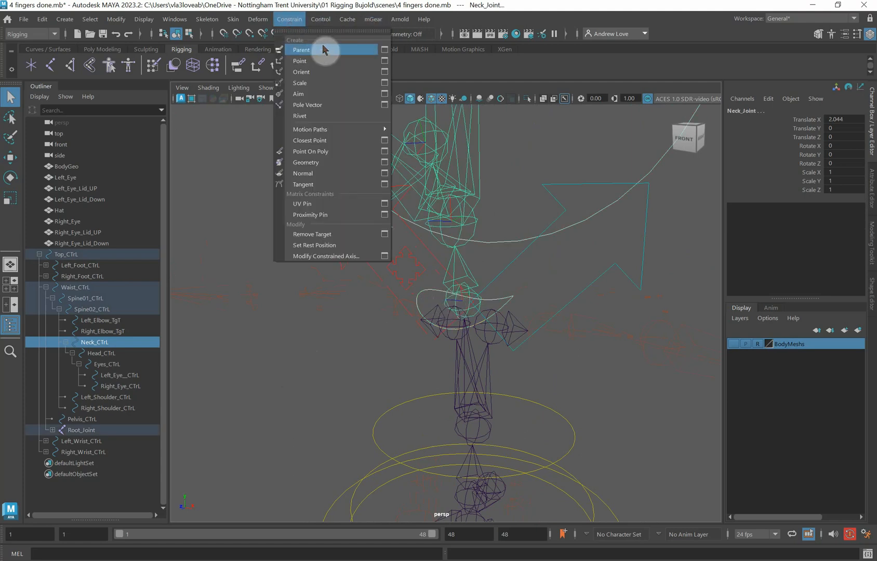
left_click(384, 72)
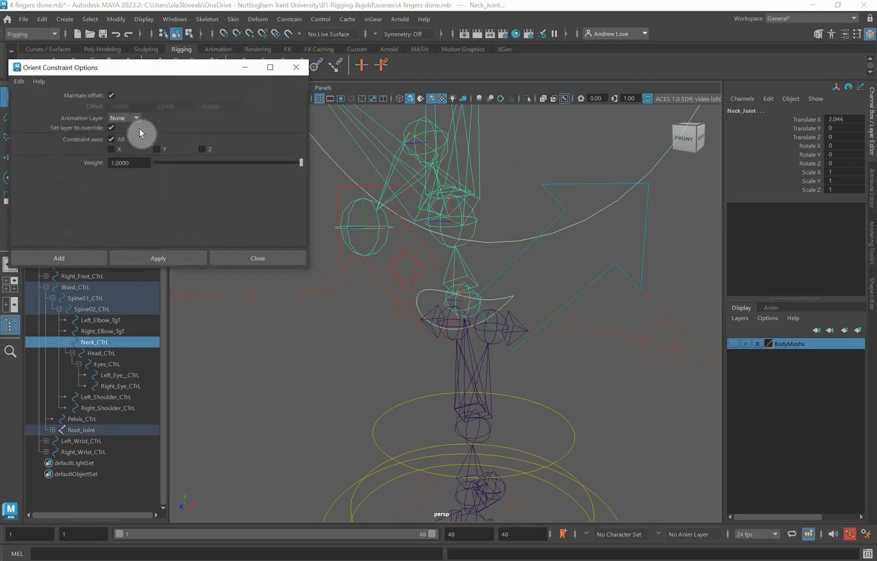
left_click(185, 257)
left_click(231, 258)
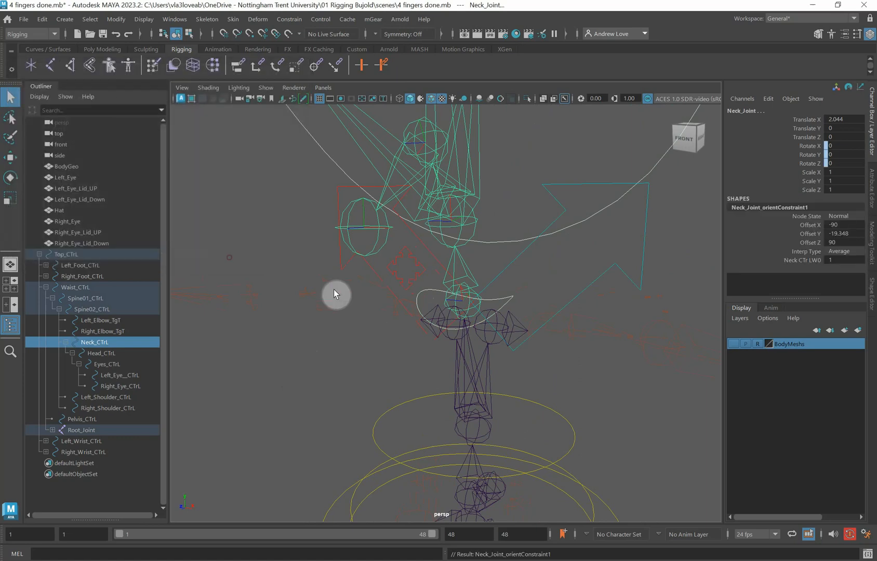
Test the neck by rotating Neck_CTrL about -0.7 in X, undo the rotation and clear the selection.
left_click(312, 427)
left_click(427, 294)
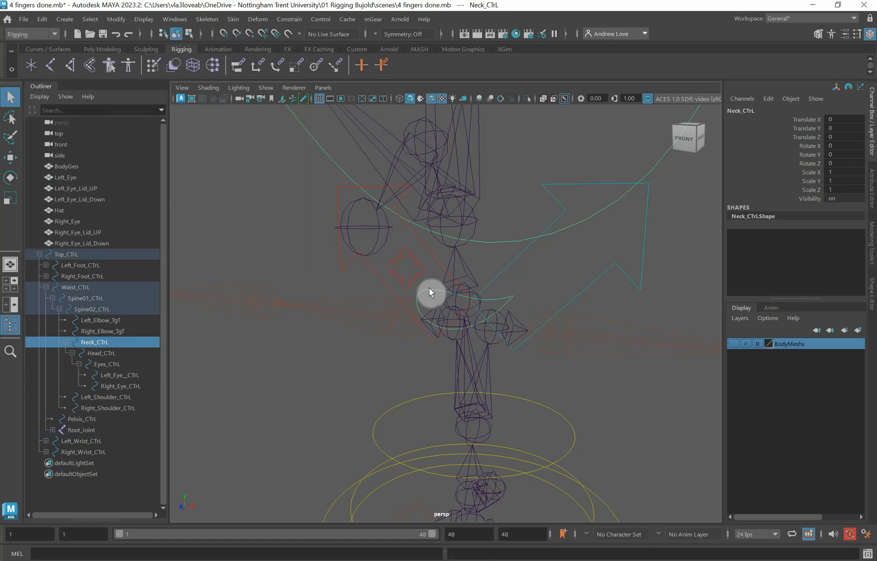
key("e")
left_click_drag(447, 286, 451, 283)
key("ctrl+z")
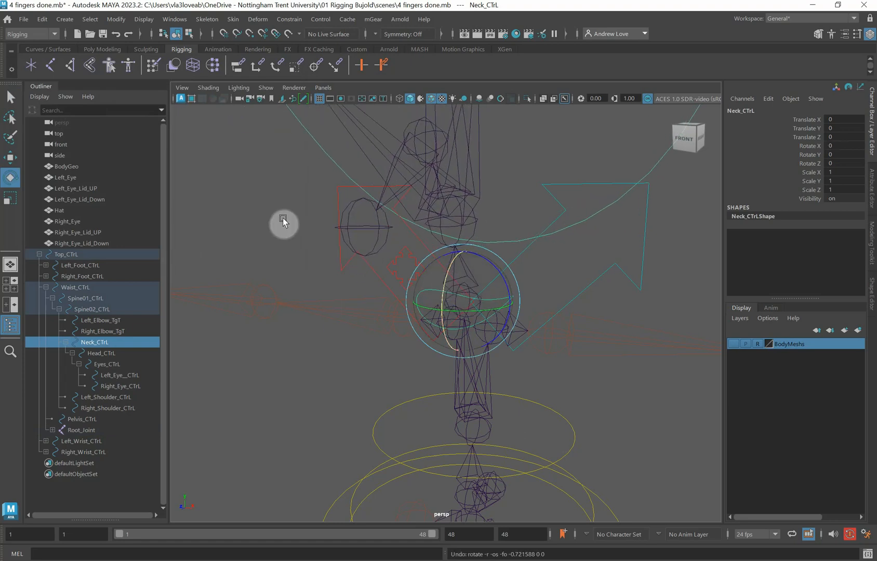
left_click(258, 234)
Orient-constrain the head joint to Head_CTrL with maintain offset on and all axes constrained.
scroll(241, 214, "down", 3)
scroll(233, 204, "down", 3)
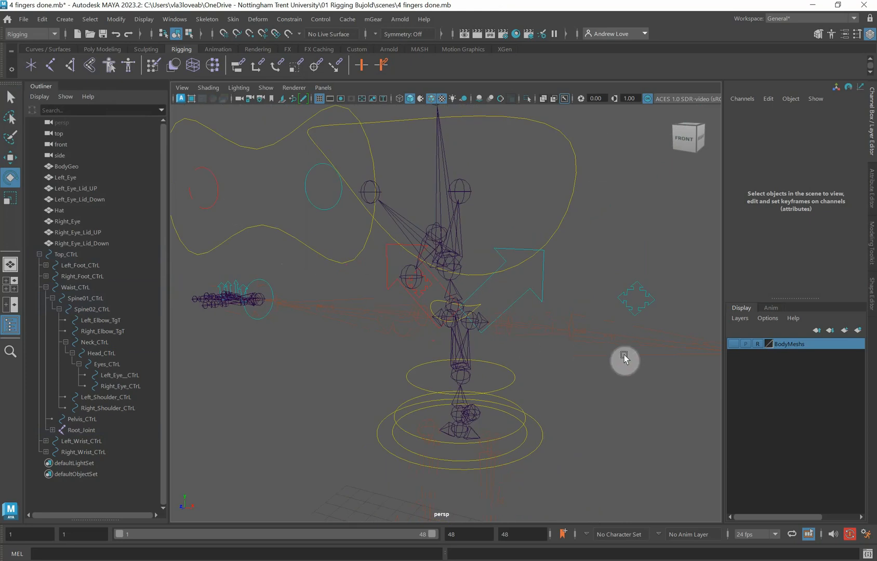
mouse_move(642, 351)
left_mouse_down("alt")
mouse_move(633, 355)
mouse_move(643, 347)
left_mouse_up("alt")
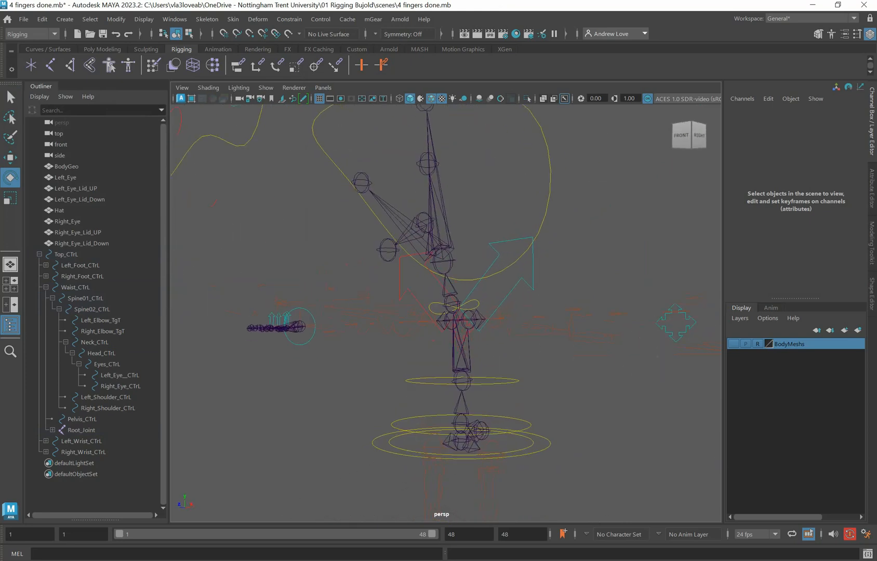
left_click(450, 260)
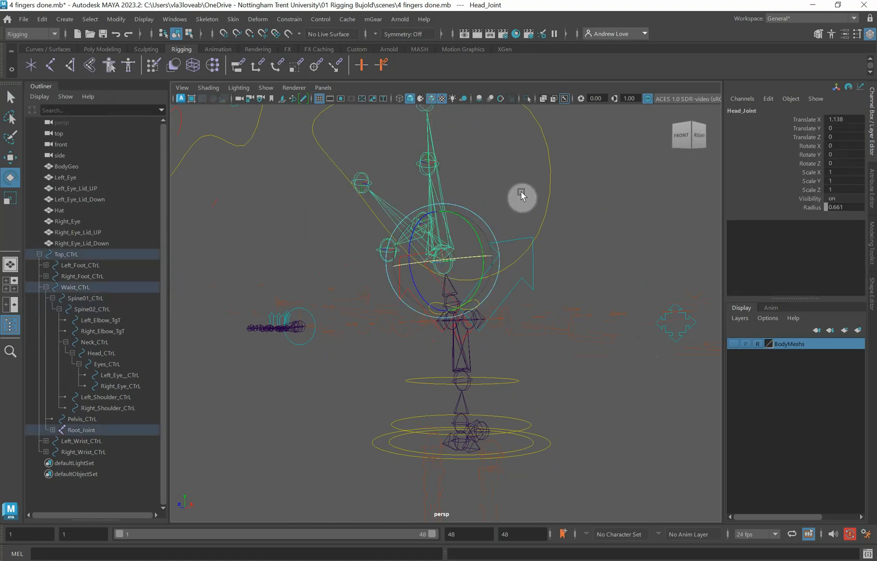
left_click(522, 195)
left_click(549, 192)
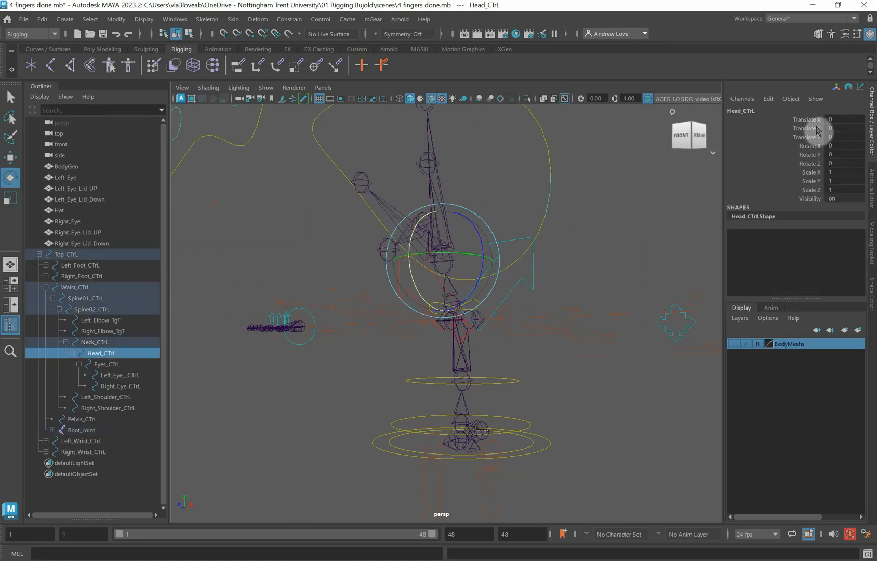
key("q")
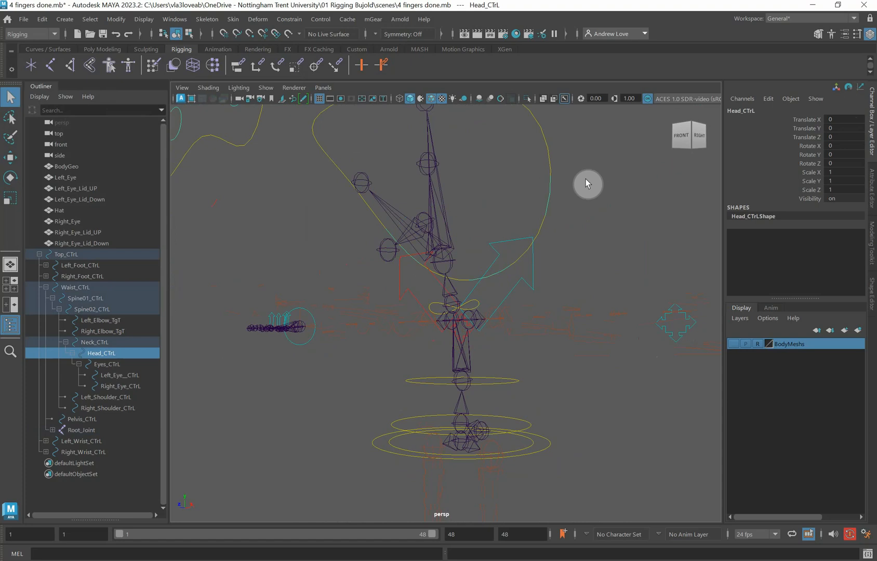
left_click(450, 257, "shift")
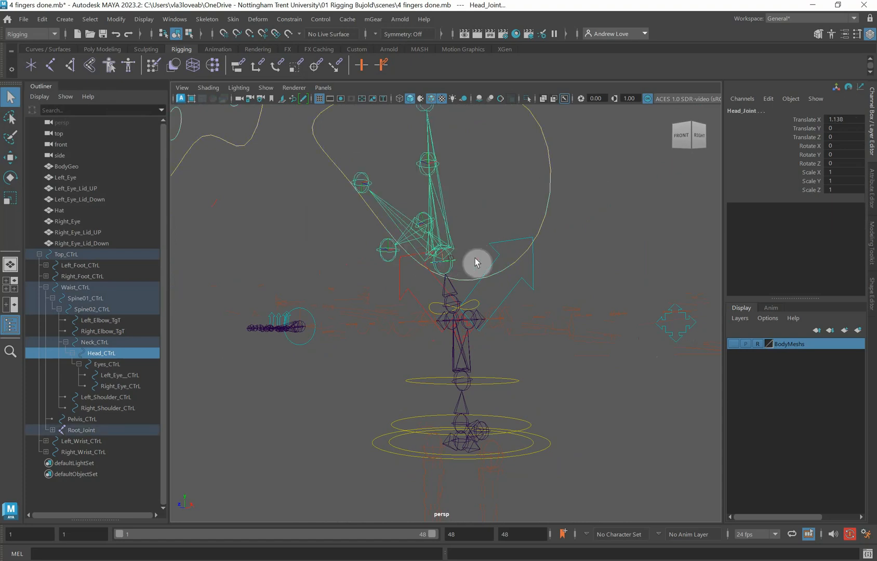
left_click(292, 19)
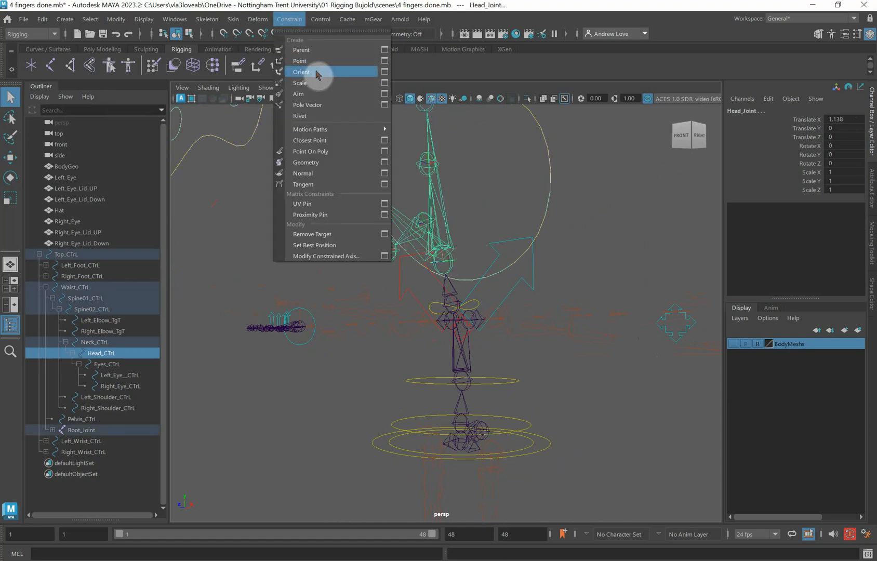
left_click(385, 72)
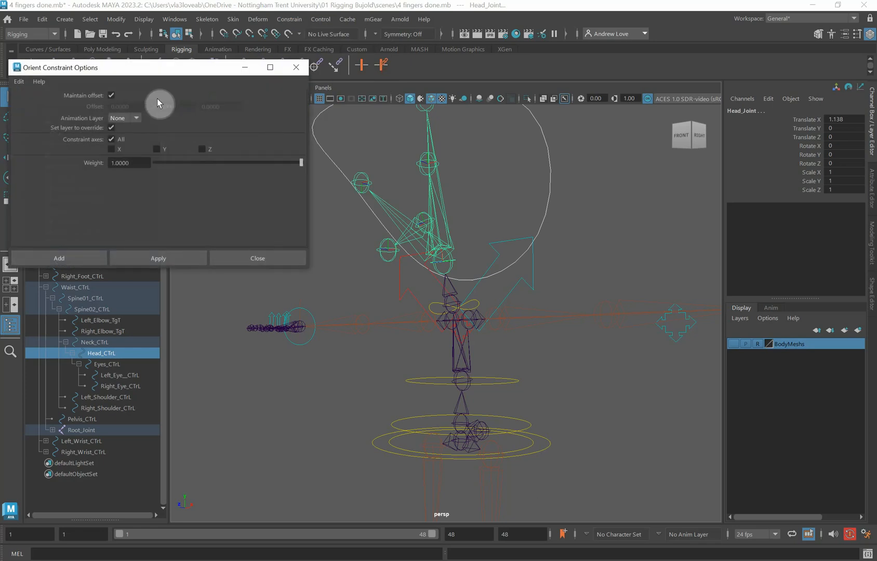
left_click(172, 256)
left_click(244, 258)
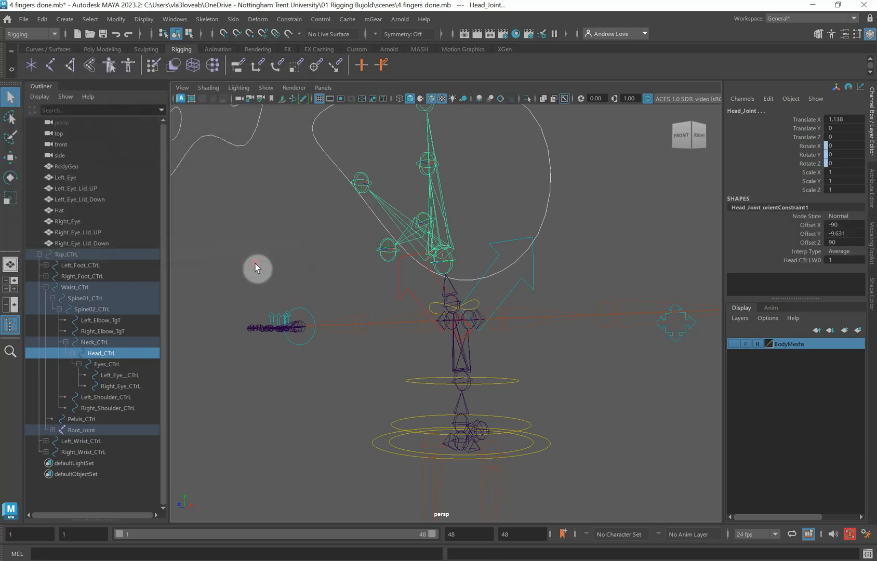
Test the head by rotating Head_CTrL about -7.4 in X, and undo the rotation.
left_click(541, 161)
left_click(542, 159)
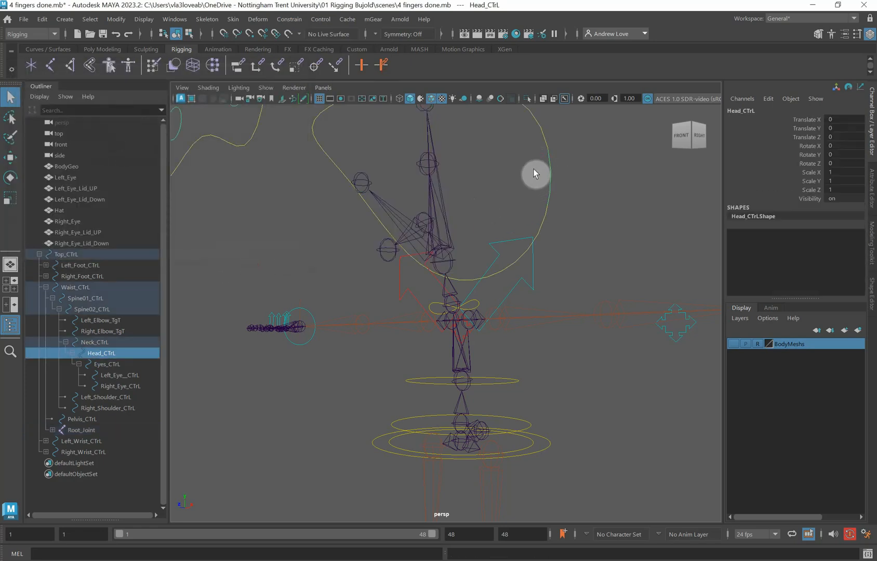
key("e")
left_click_drag(410, 250, 323, 265)
key("ctrl+z")
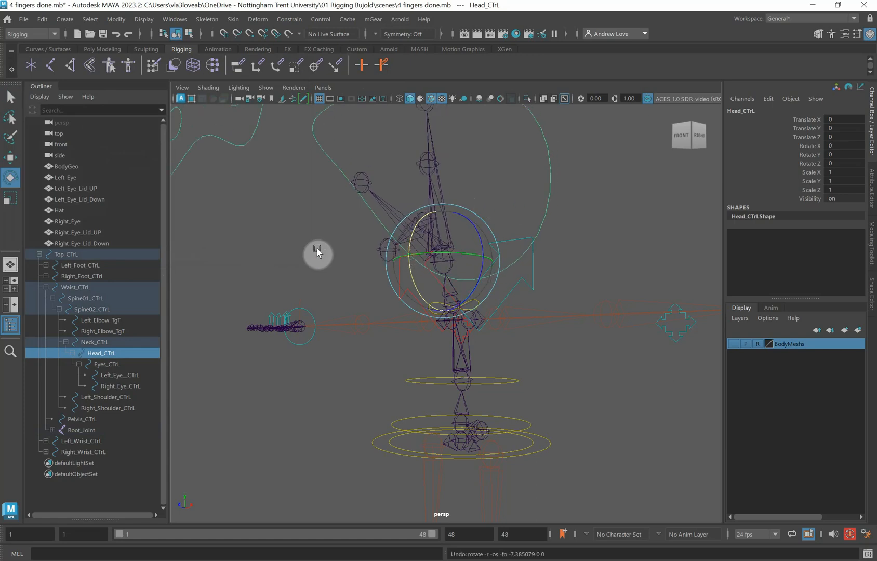
Test bending the Spine01, Spine02, Neck and Head controls together, restore the original pose and clear the selection.
left_click(525, 419)
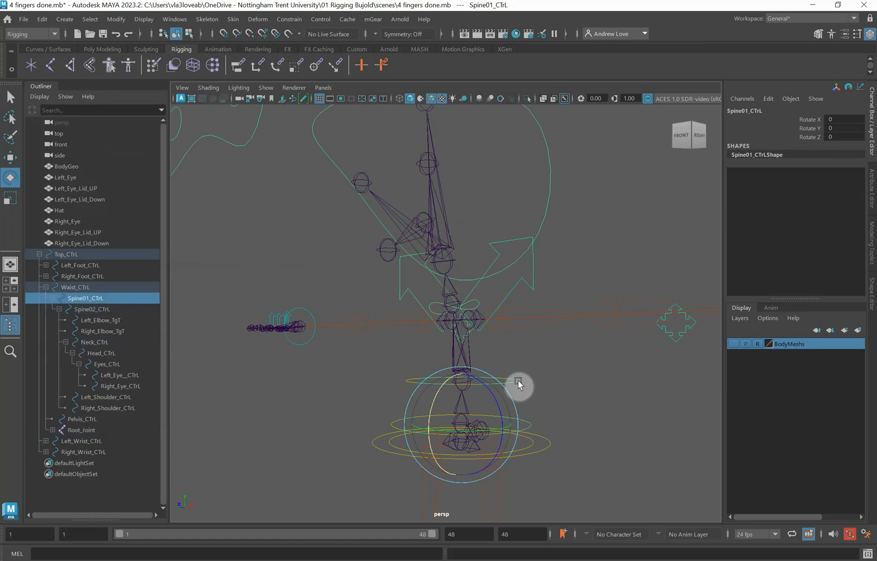
left_click(519, 381)
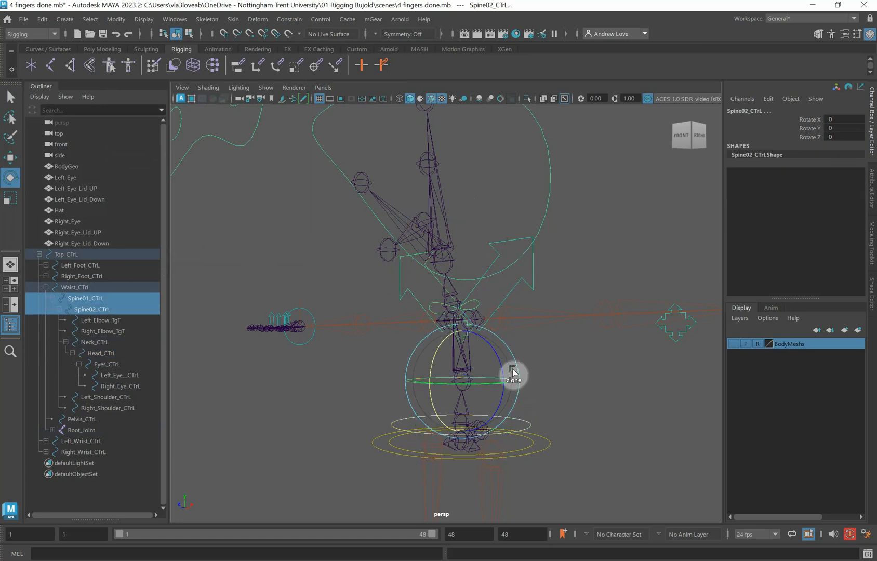
left_click(490, 302)
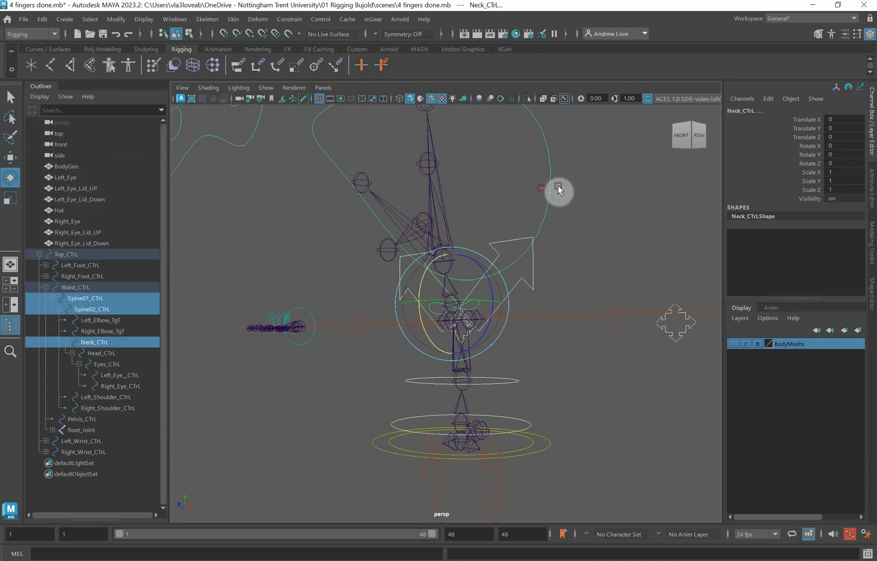
left_click(557, 189)
mouse_move(484, 239)
left_mouse_down()
mouse_move(467, 232)
mouse_move(468, 245)
left_mouse_up()
left_click(564, 382)
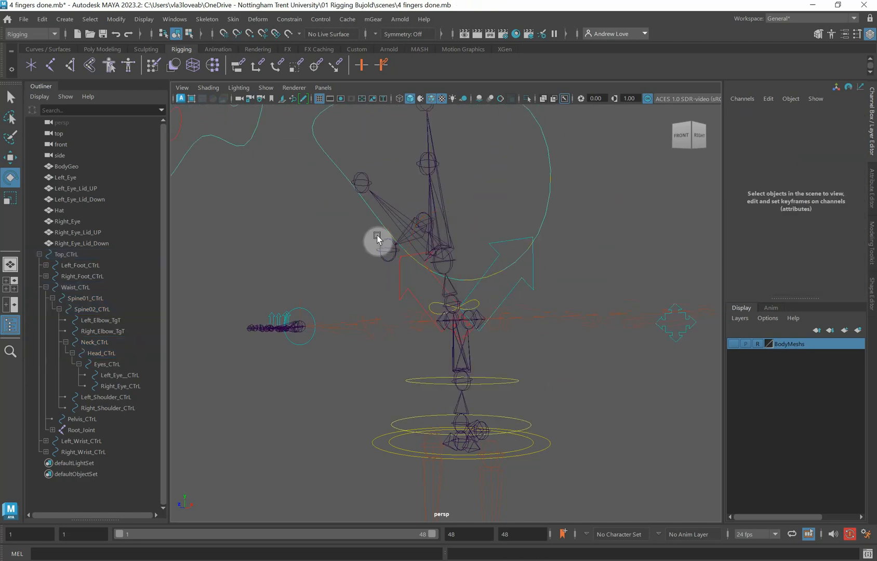
Test scaling the rig by uniformly scaling Top_CTrL to about 1.2, reset its X, Y and Z scale to 1 and clear the selection.
right_click_drag(378, 238, 276, 384, "alt")
left_click_drag(260, 385, 480, 479, "alt")
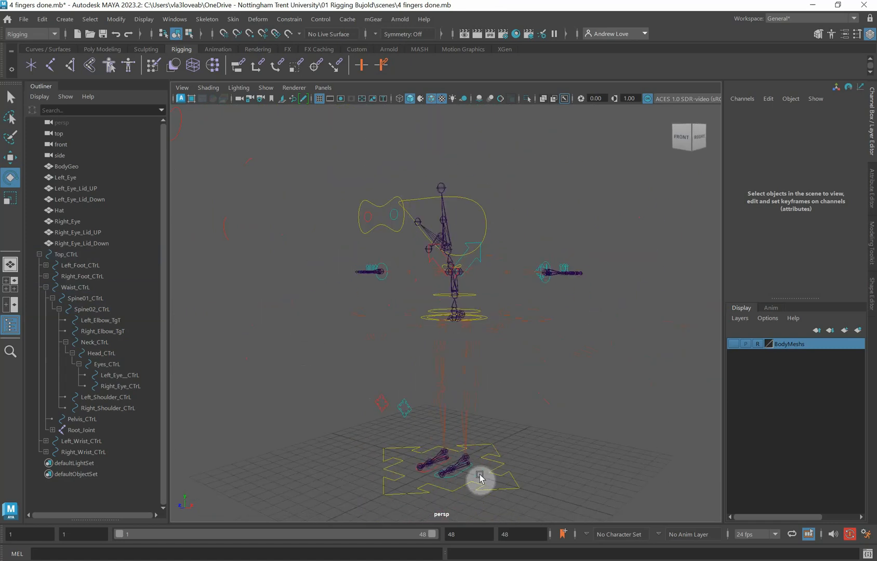
left_click(485, 489)
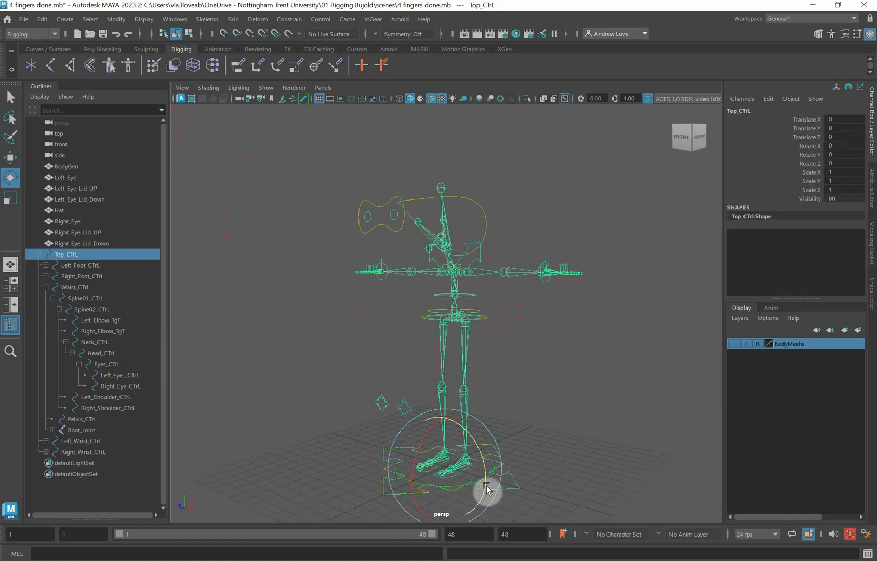
key("r")
left_click_drag(445, 467, 513, 467)
left_click(846, 172)
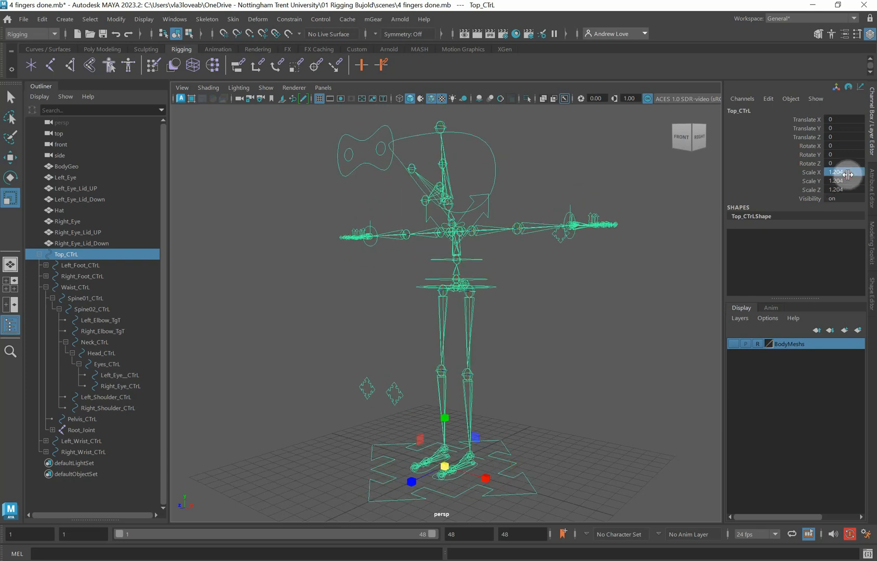
left_click_drag(848, 175, 852, 190)
type("1")
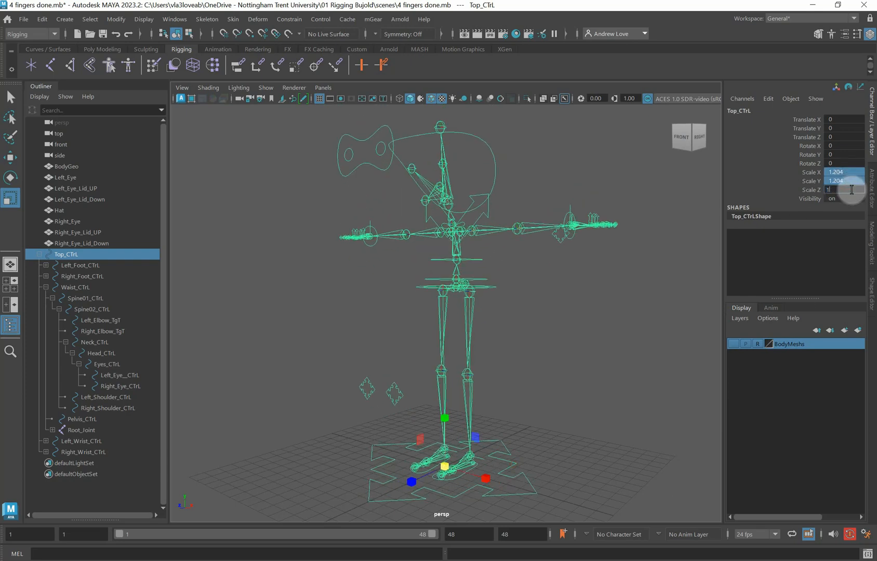
key("Return")
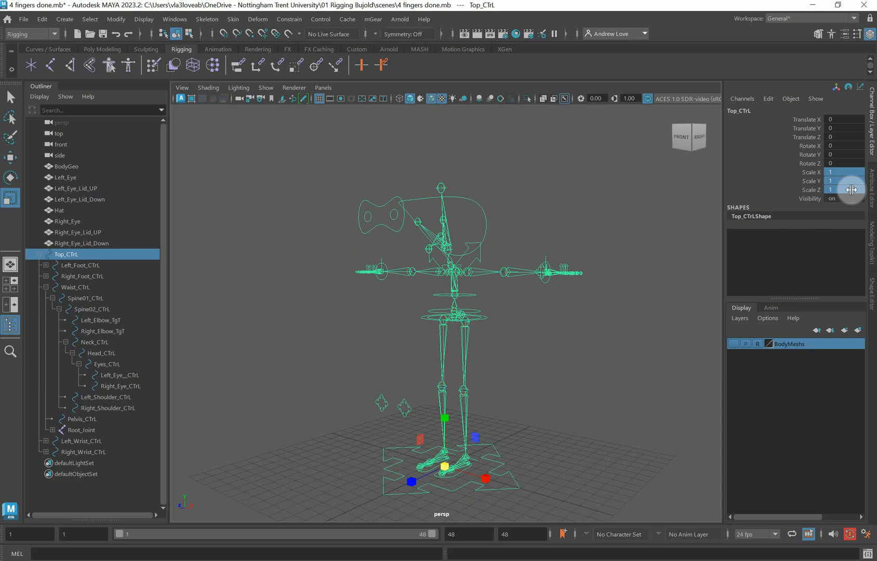
left_click(602, 344)
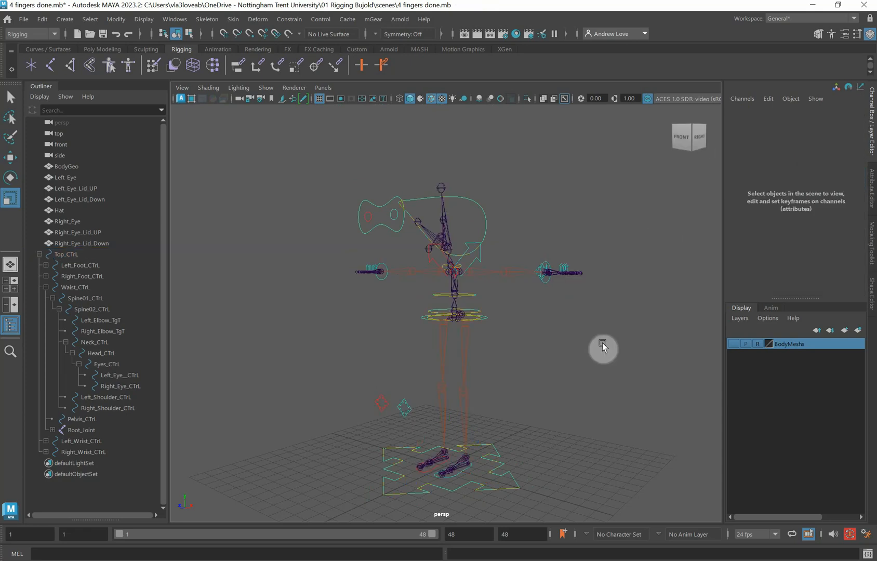